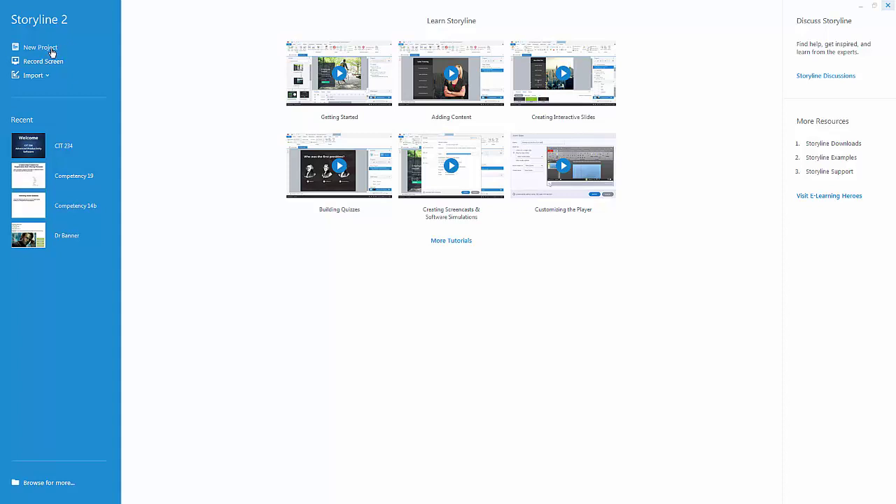
Step: Start a new blank Storyline project from the start screen
left_click(51, 51)
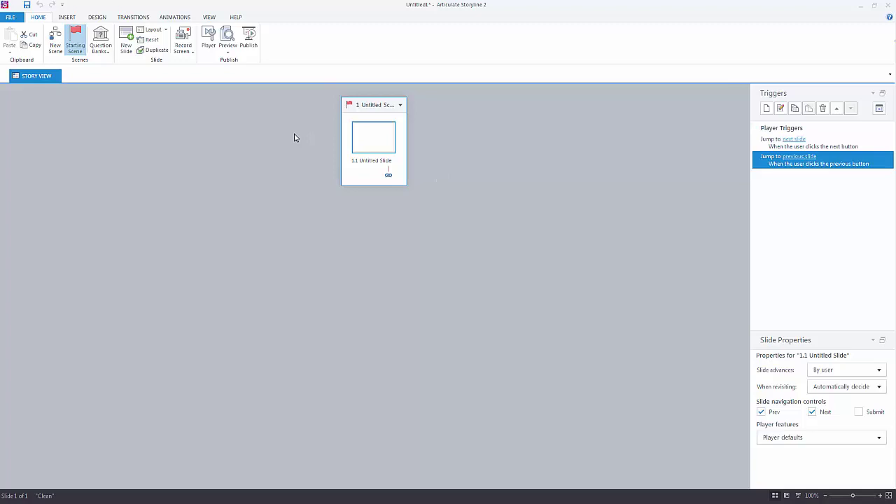
Step: Open slide 1.1 and give it the Title Only layout
double_click(382, 142)
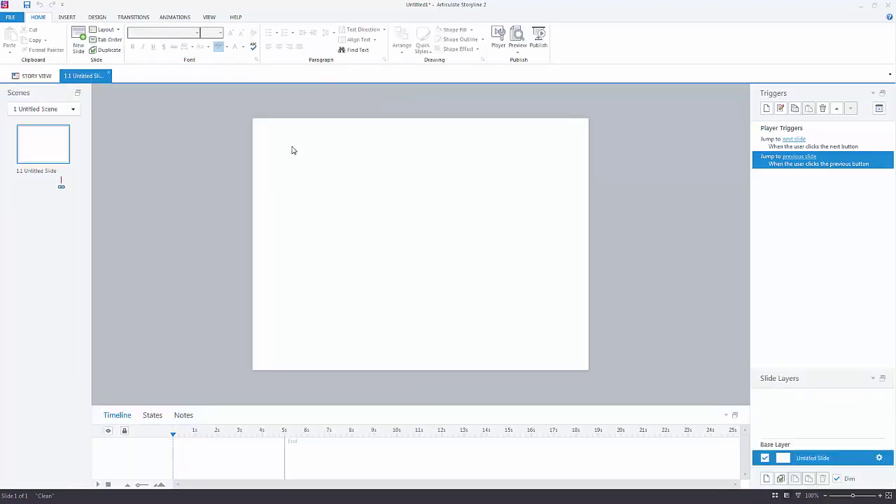
left_click(103, 30)
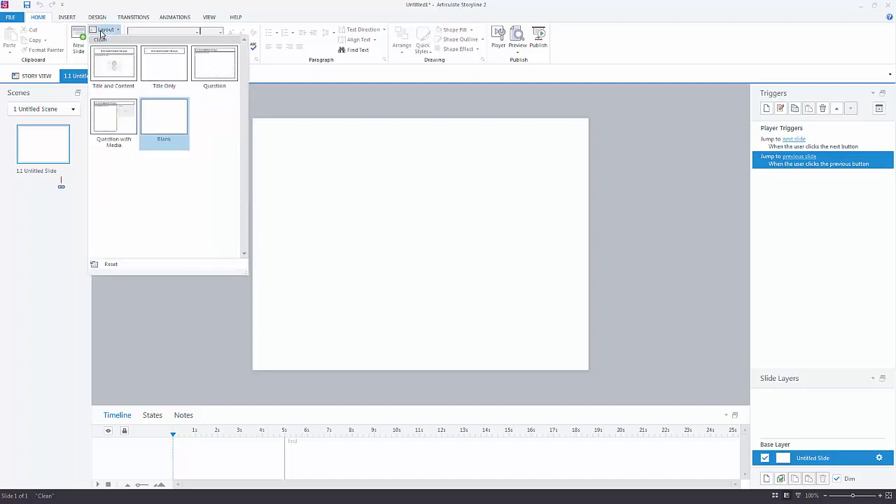
left_click(167, 73)
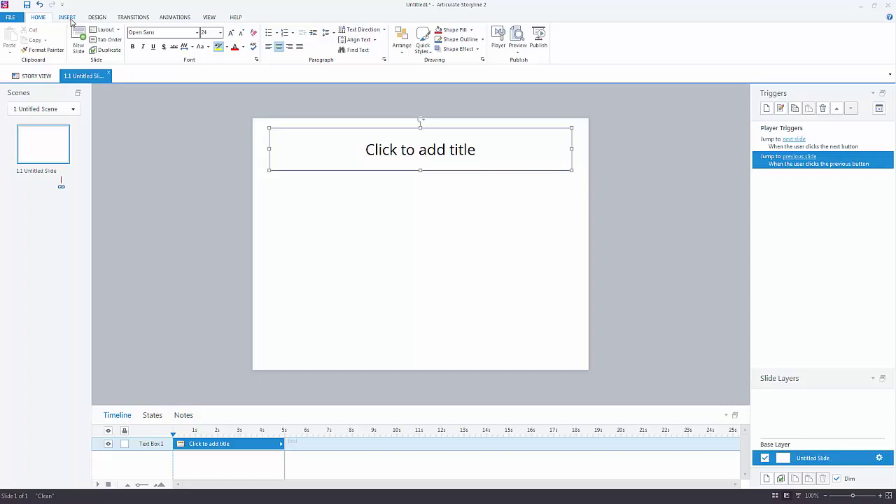
Step: Launch Record Your Screen, bringing up the 720 x 540 capture frame with No Audio
left_click(68, 17)
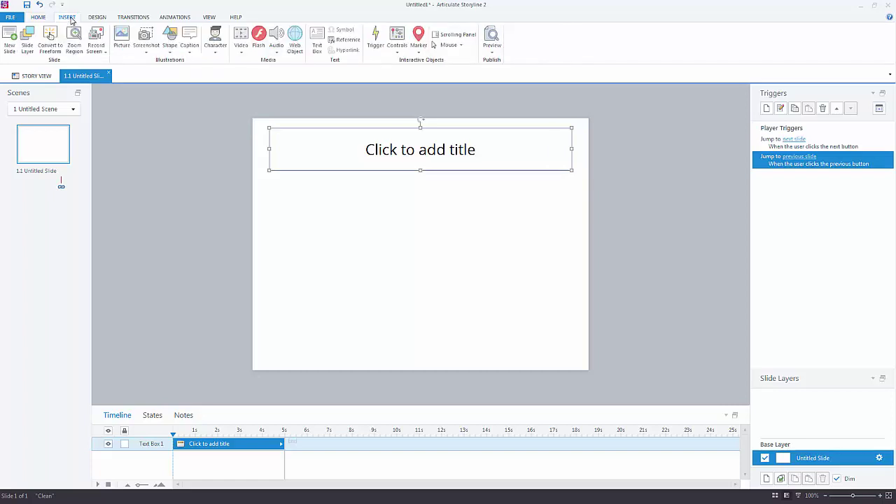
left_click(104, 53)
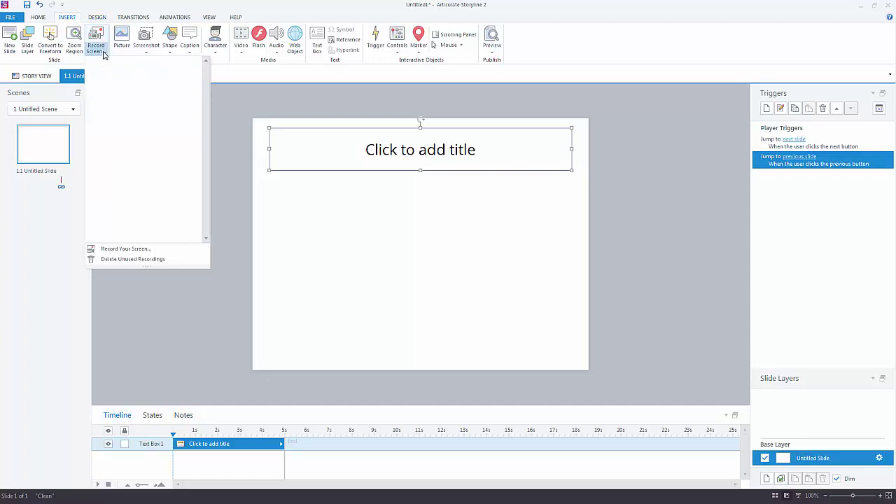
left_click(142, 251)
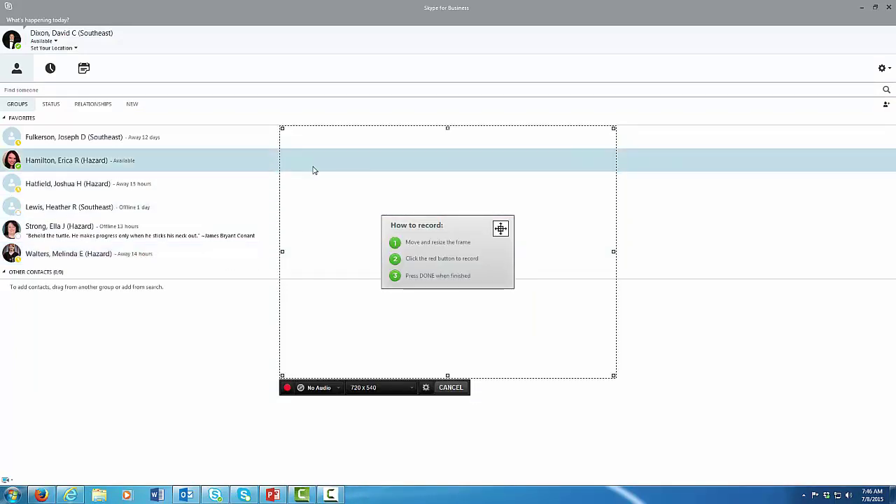
Step: Minimize Skype, bring PowerPoint forward, and stretch the capture frame over its window to 1157 x 714
left_click(861, 7)
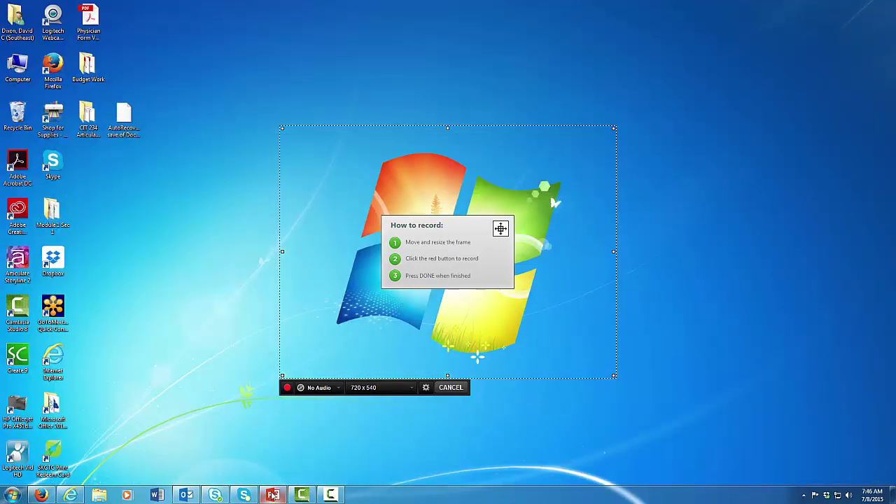
left_click(273, 495)
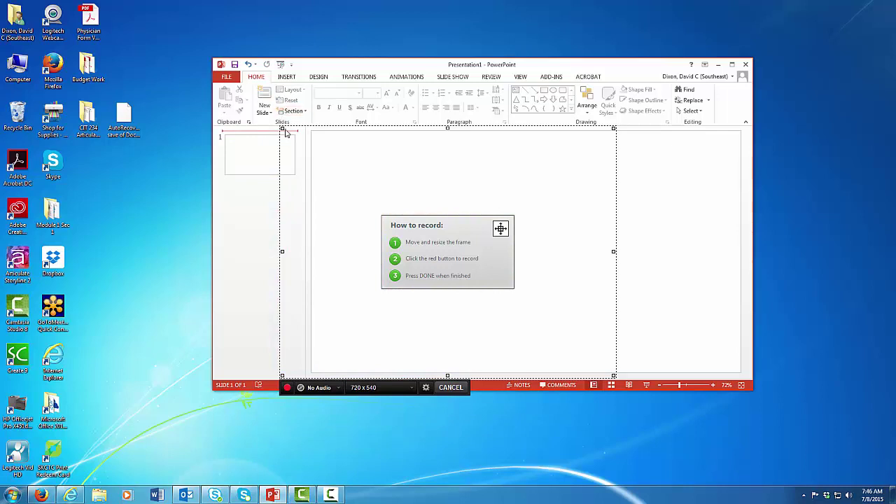
left_click_drag(282, 128, 211, 60)
left_click_drag(415, 78, 415, 58)
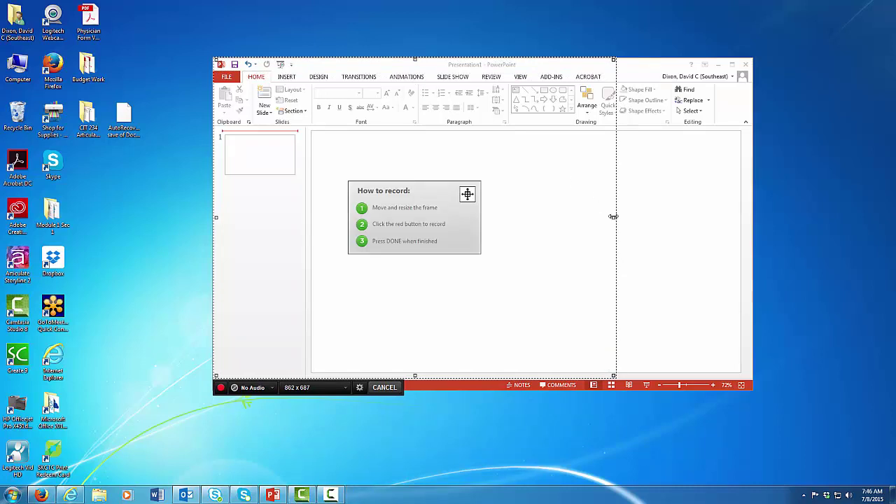
left_click_drag(613, 217, 750, 221)
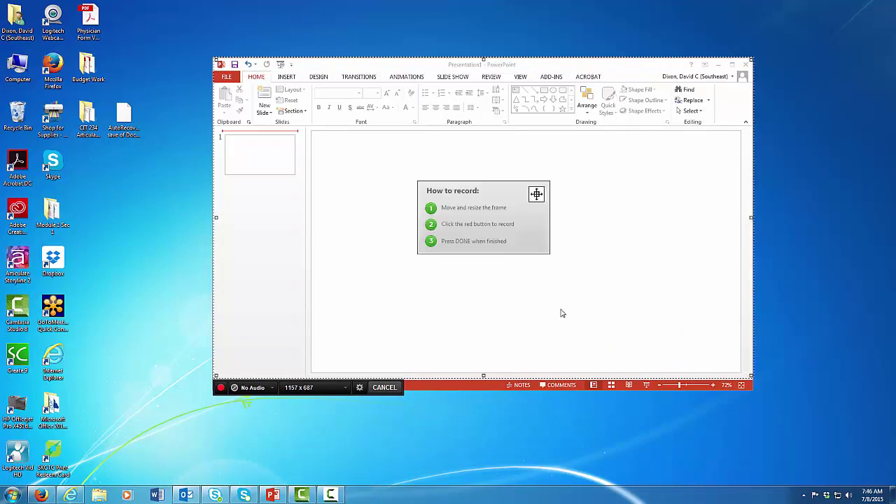
left_click_drag(482, 376, 483, 387)
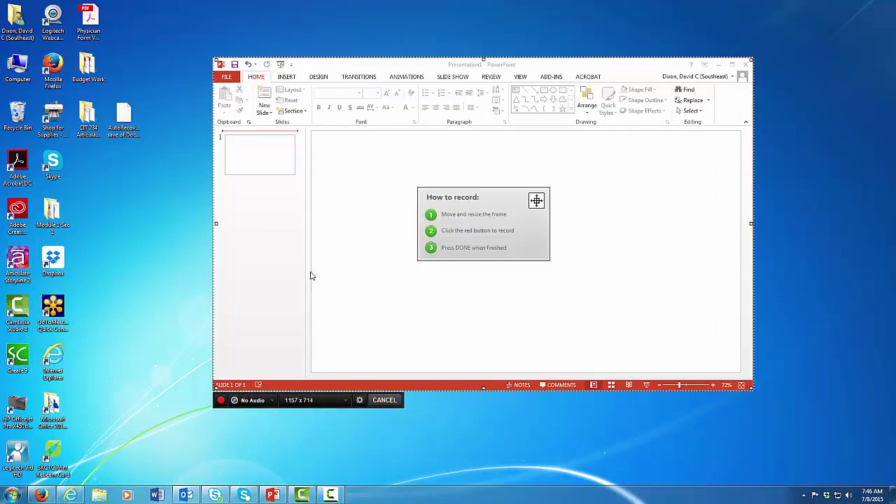
Step: Record inserting photo 20150619_104940 on slide 1 and shrinking it to 4.48" by 7.96"
left_click(219, 405)
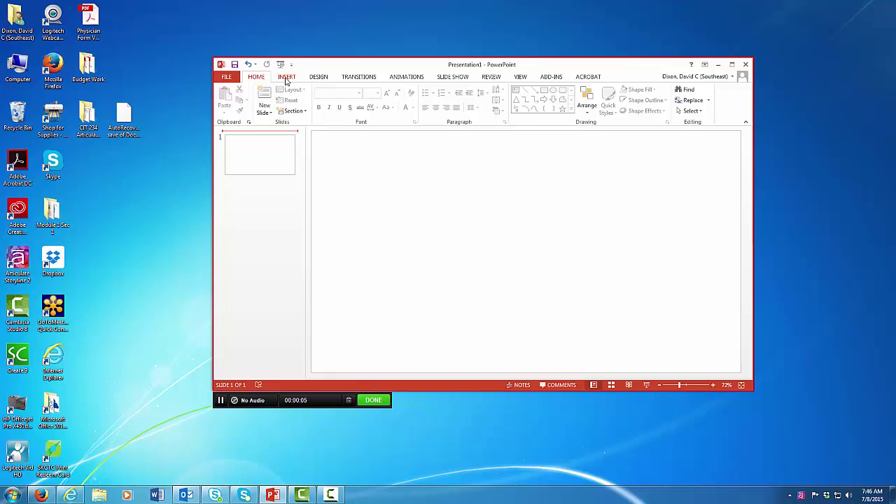
left_click(287, 78)
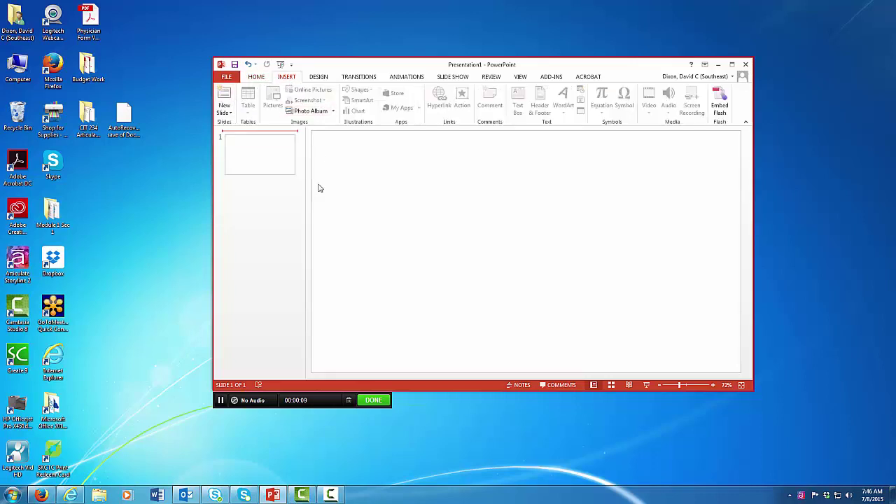
left_click(287, 155)
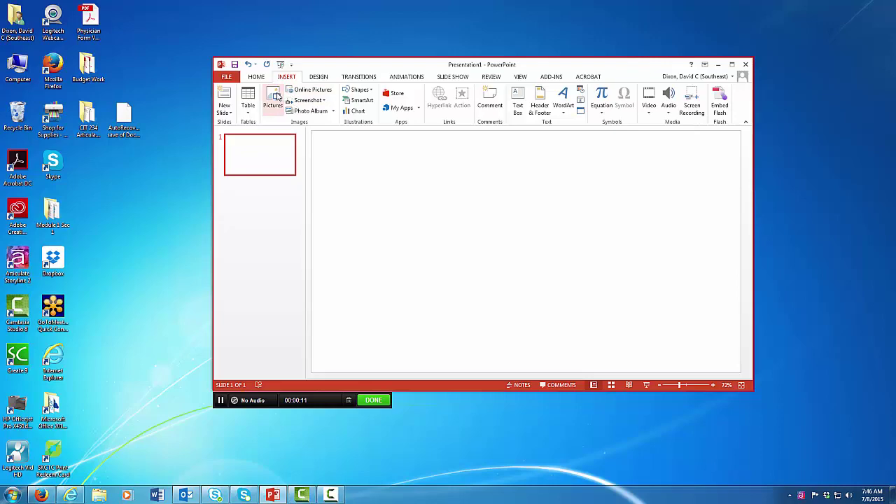
left_click(275, 98)
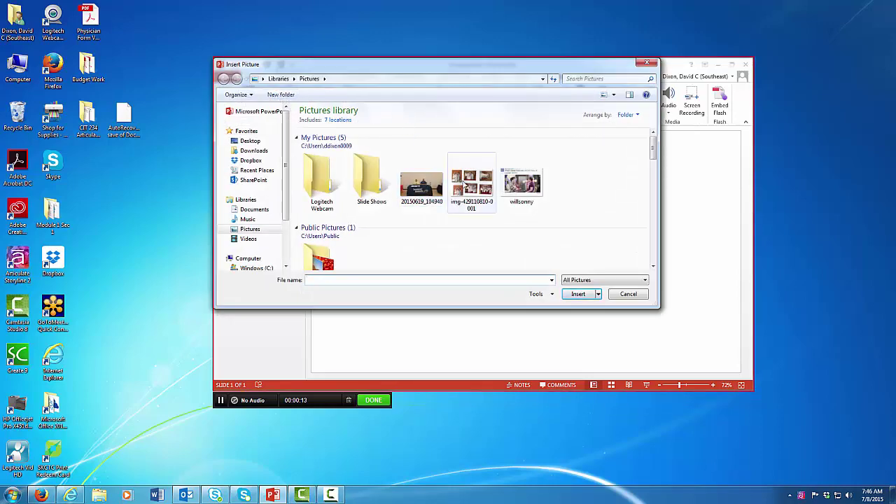
double_click(423, 186)
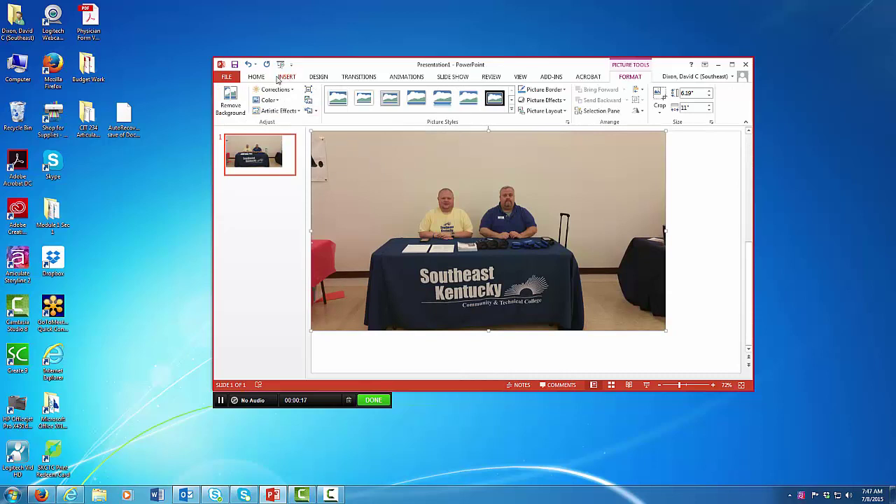
left_click_drag(665, 332, 543, 277)
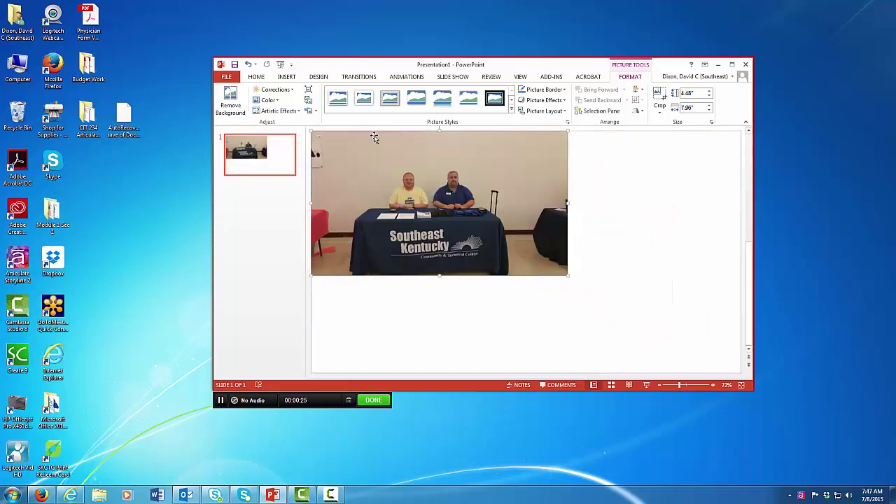
Step: Draw a text box under the photo reading 'Text Box', then finish the recording
left_click(285, 79)
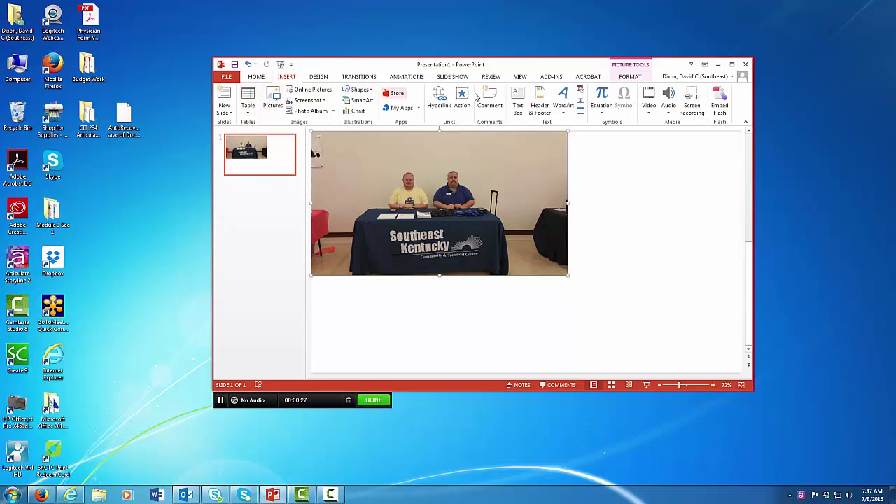
left_click(517, 102)
mouse_move(438, 295)
left_mouse_down()
mouse_move(438, 312)
mouse_move(584, 364)
mouse_move(702, 353)
left_mouse_up()
type("Te")
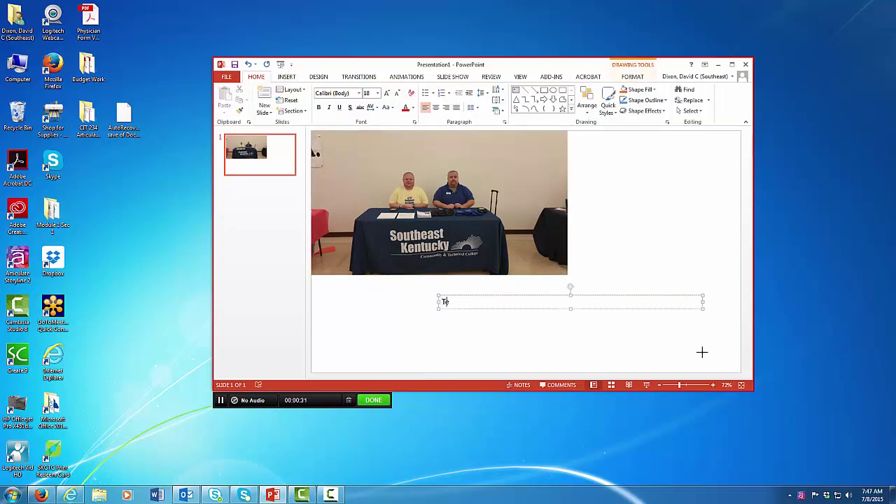
type("xt Box")
left_click(380, 402)
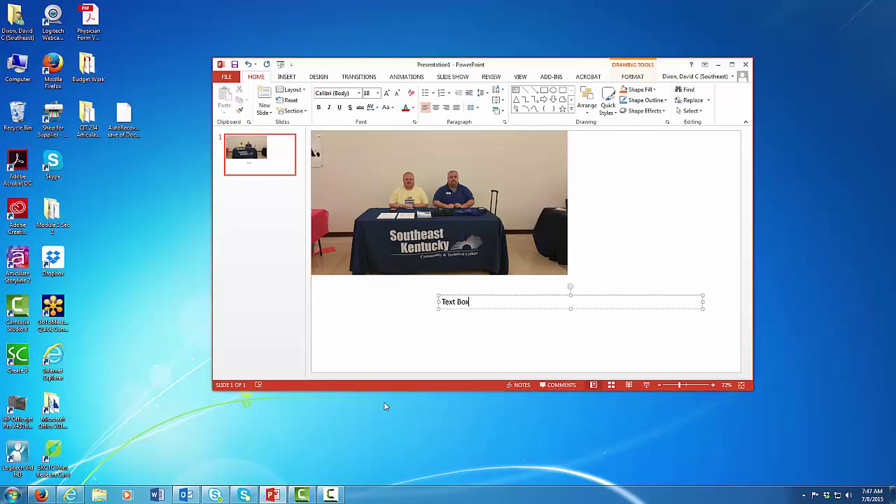
Step: Insert the recording as View mode step-by-step slides into the existing 1 Untitled Scene
key("super+alt+End")
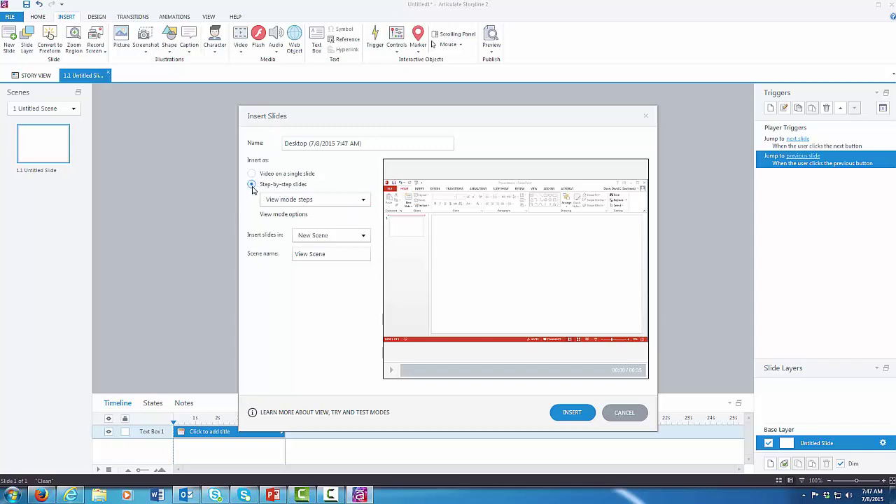
left_click(364, 201)
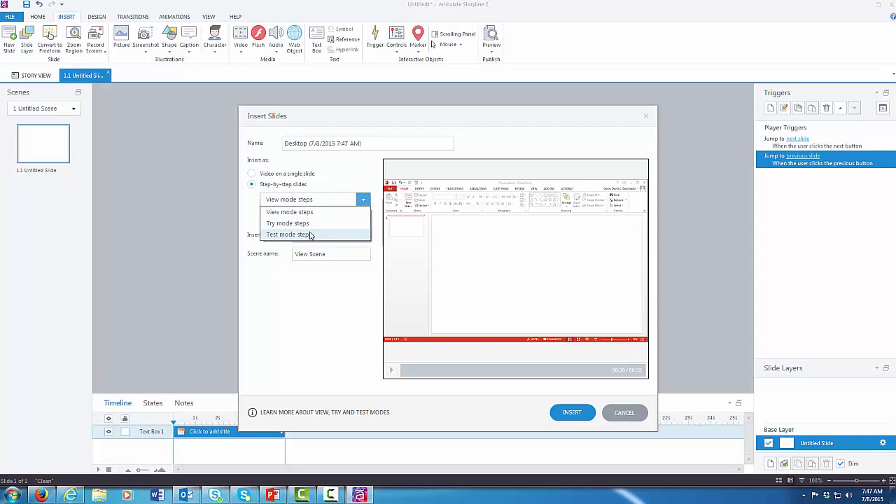
left_click(348, 166)
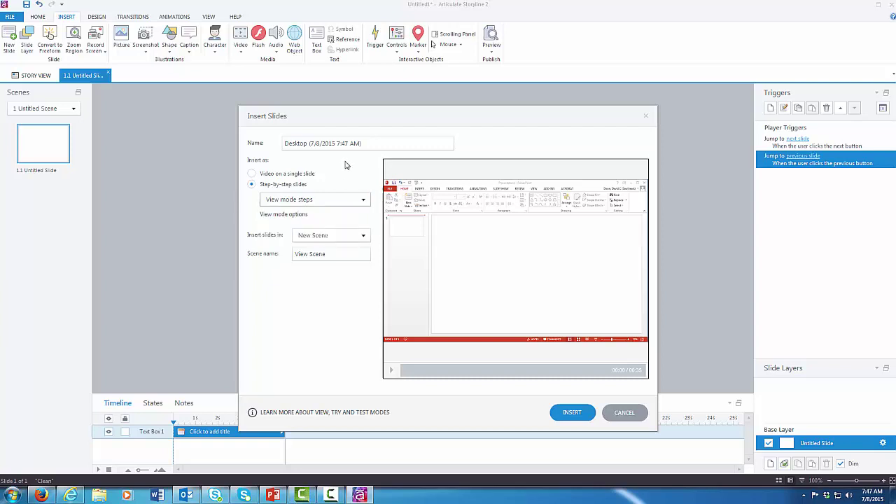
left_click(344, 234)
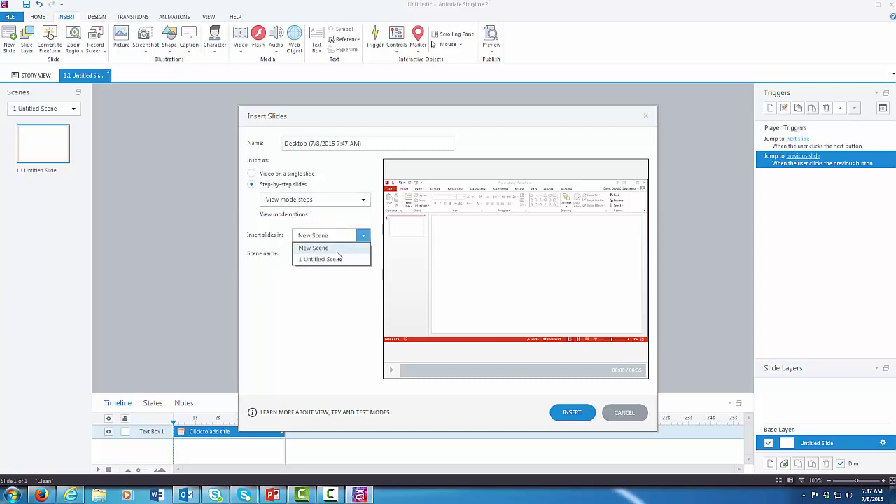
left_click(344, 252)
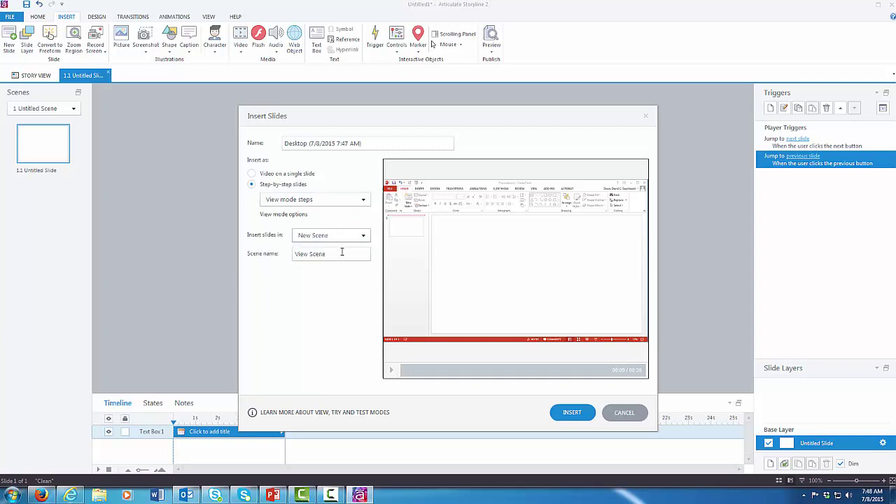
left_click_drag(340, 252, 286, 253)
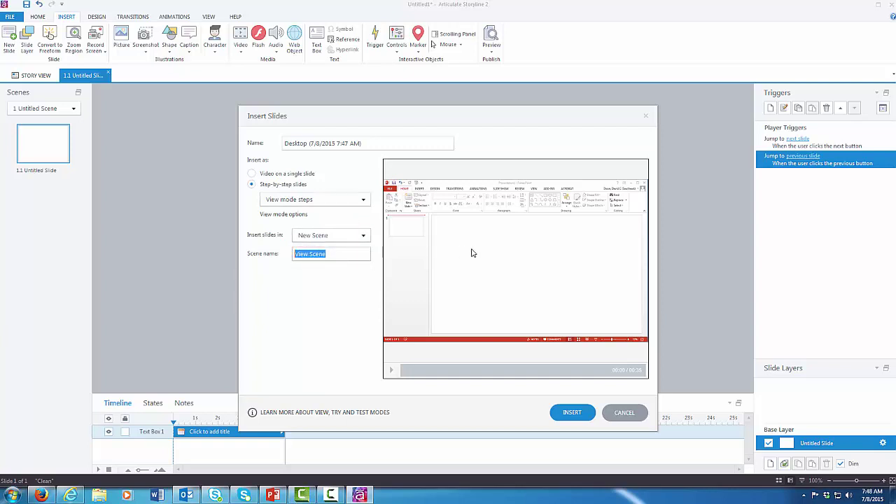
type("Try Mode")
left_click(308, 237)
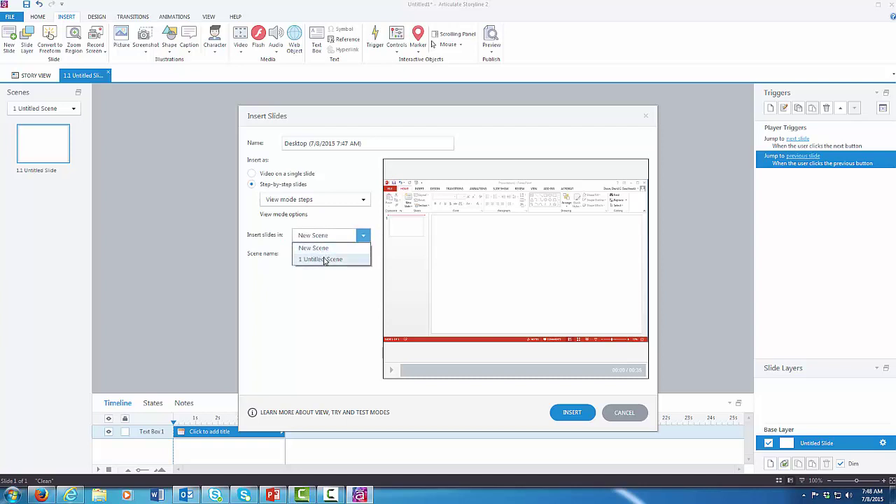
left_click(324, 260)
left_click(573, 412)
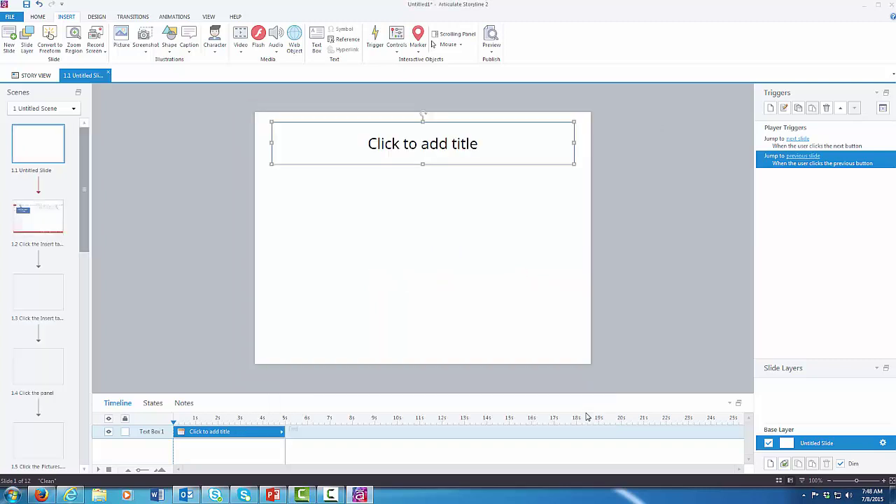
Step: Review slides 1.2–1.4 and delete the duplicate Insert-tab slide 1.2
left_click(46, 222)
left_click(49, 295)
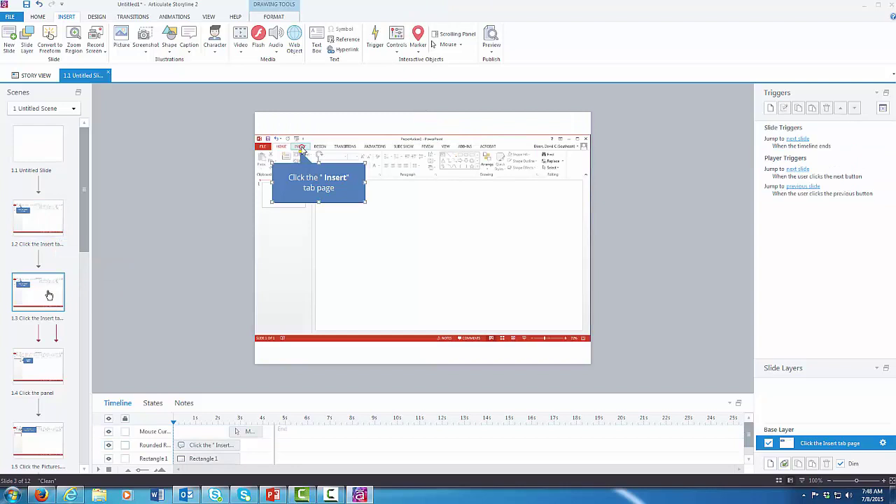
left_click(43, 365)
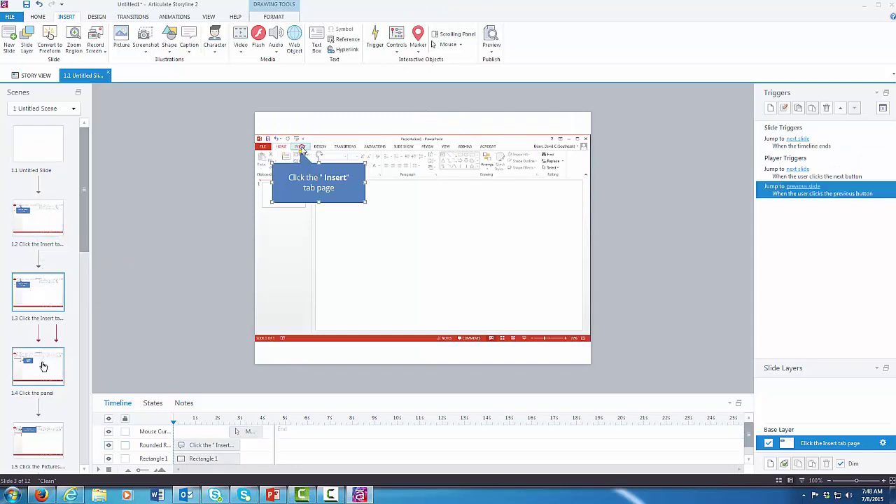
left_click(38, 215)
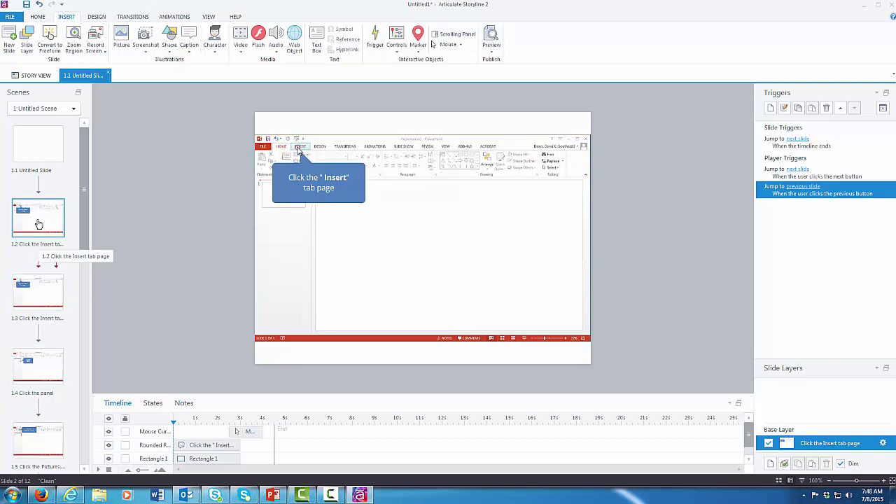
key("Delete")
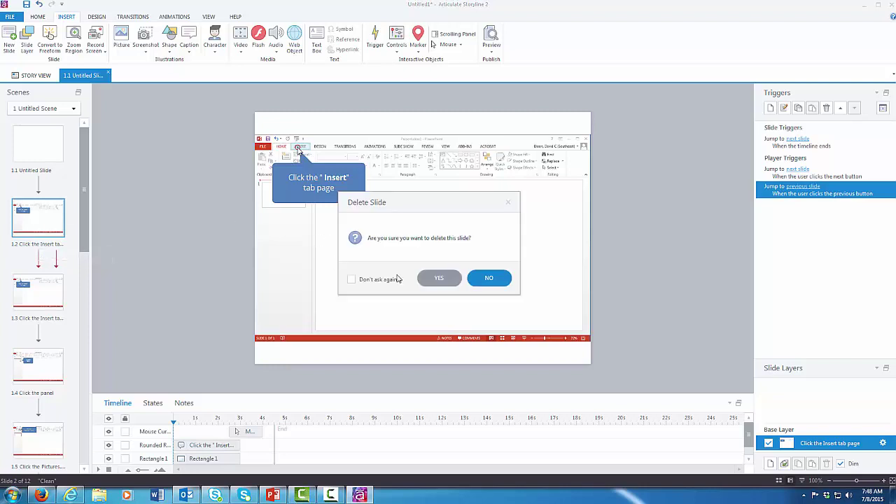
left_click(429, 279)
Step: On slide 1.6, change the callout's 'drag' to 'resize picture'
left_click(37, 297)
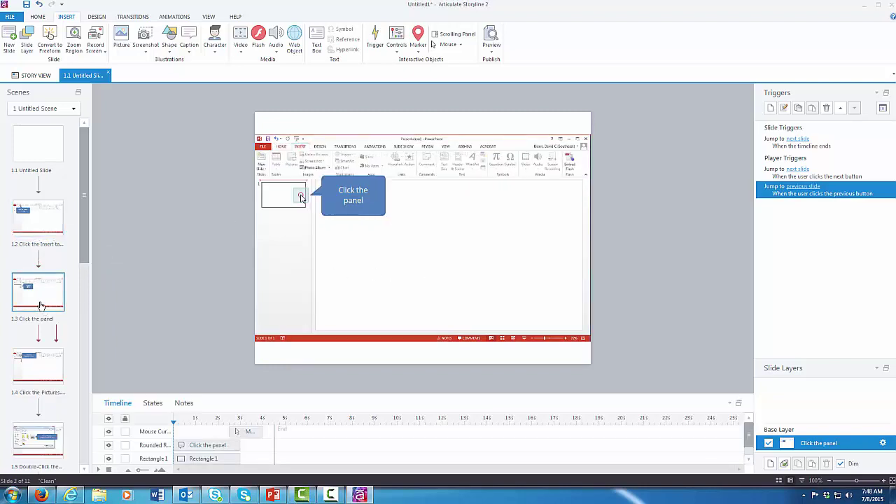
left_click(42, 369)
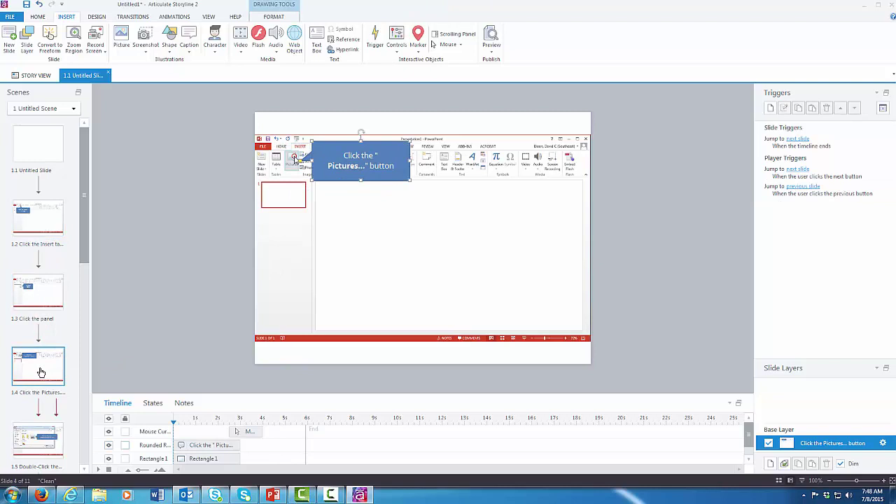
left_click(42, 434)
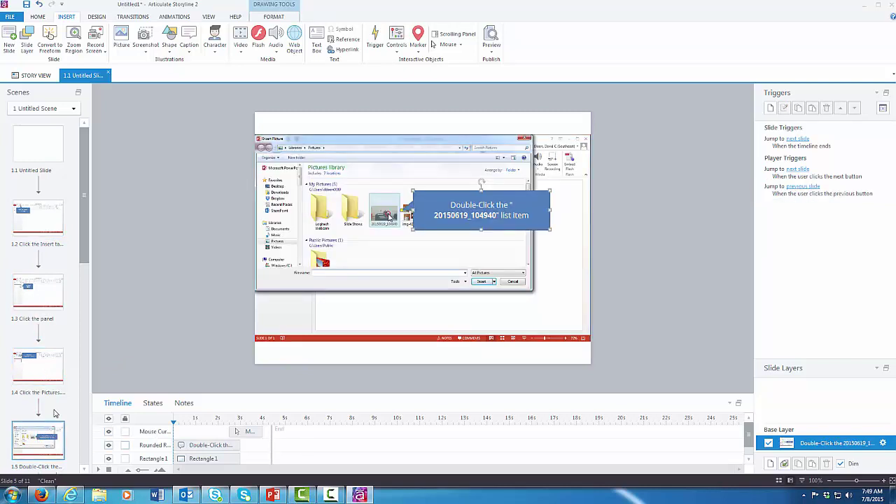
scroll(56, 415, "down", 2)
scroll(55, 414, "down", 1)
left_click(53, 411)
scroll(51, 407, "down", 3)
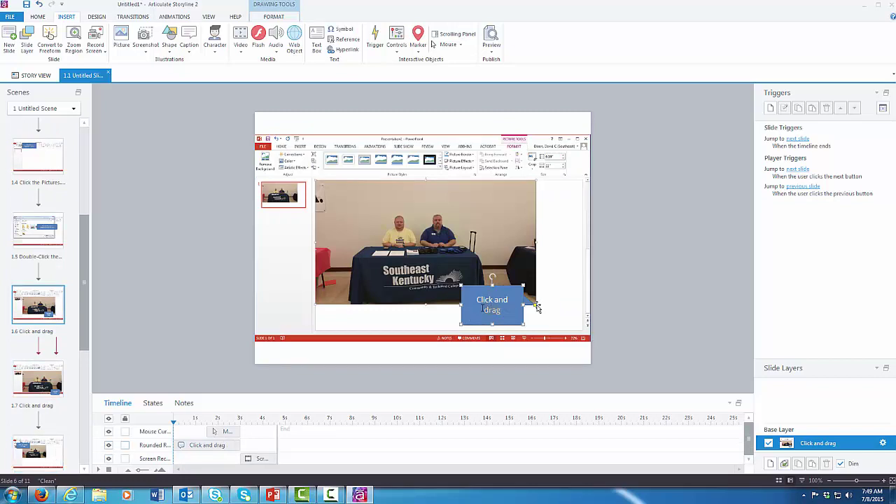
double_click(490, 309)
type("resize picture")
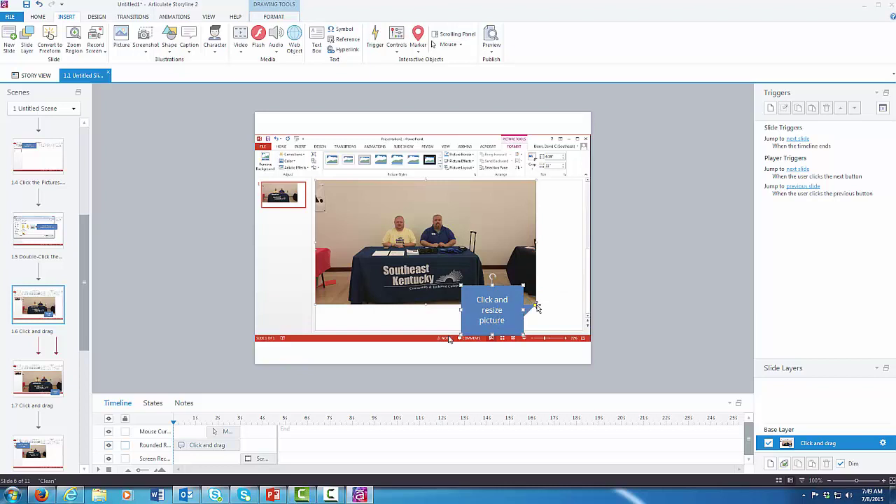
Step: Remove 'page' from the Insert-tab slide's callout so it reads 'Click the Insert tab'
left_click(23, 448)
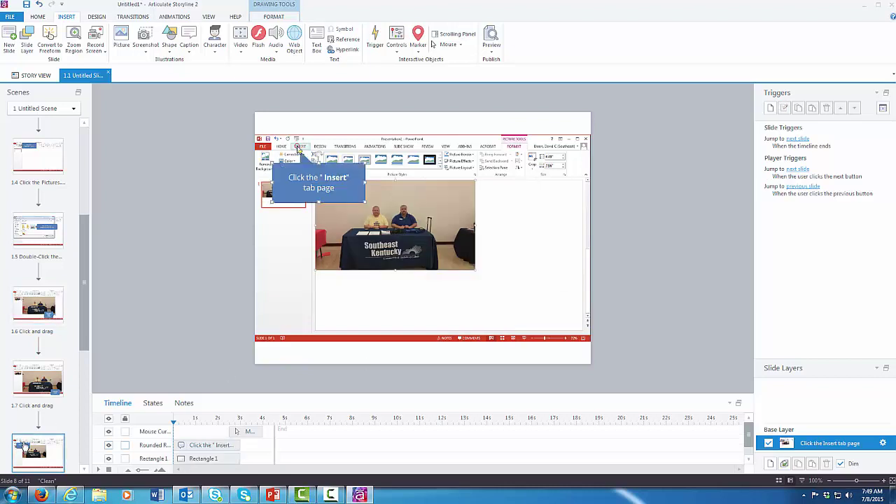
double_click(318, 187)
key("BackSpace")
scroll(35, 384, "down", 3)
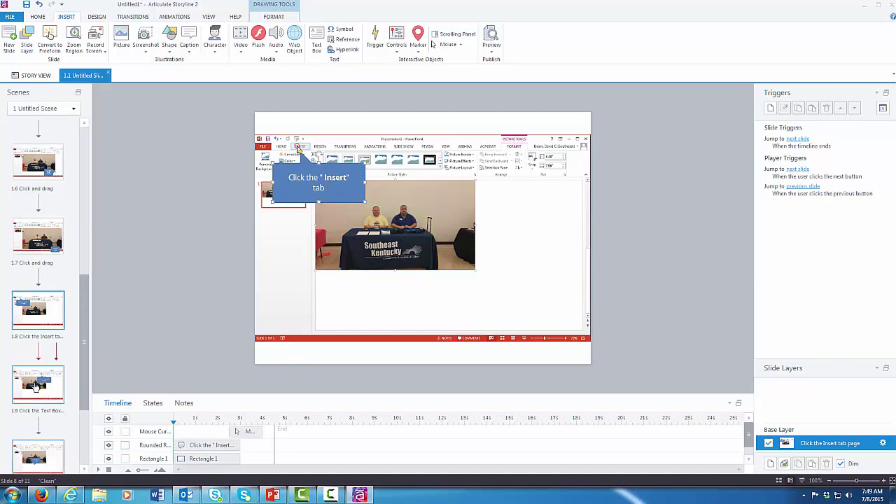
Step: Replace slide 1.10's 'Click and drag' callout with 'Size Textbook'
left_click(35, 384)
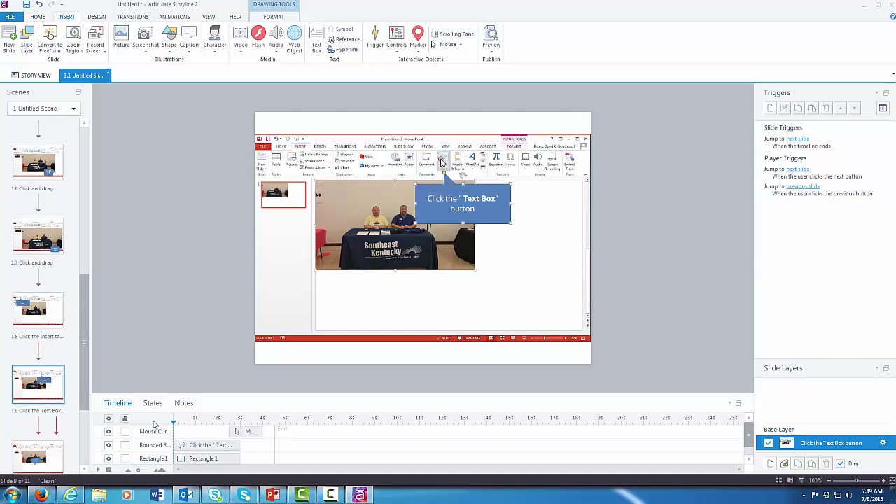
left_click(58, 452)
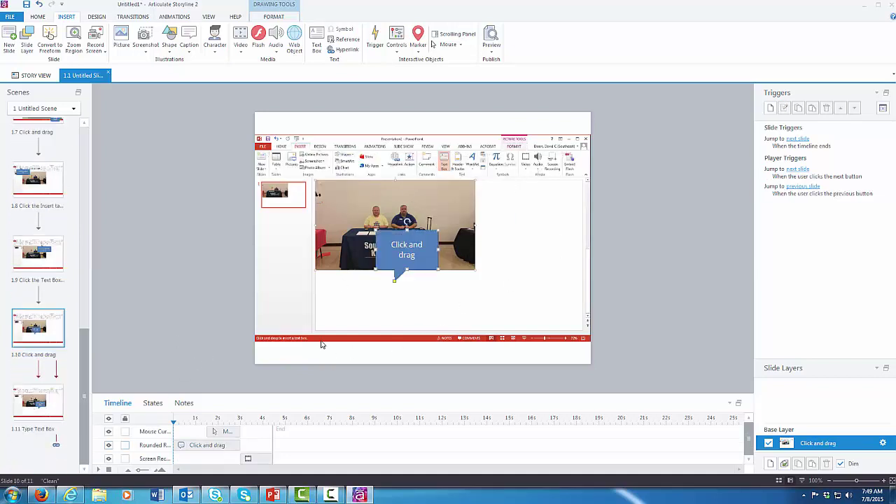
left_click_drag(418, 256, 378, 243)
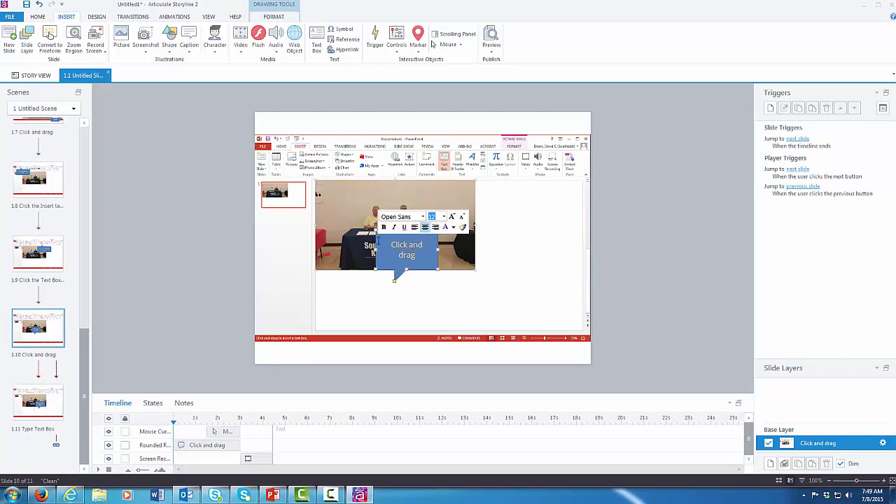
type("Resize picture")
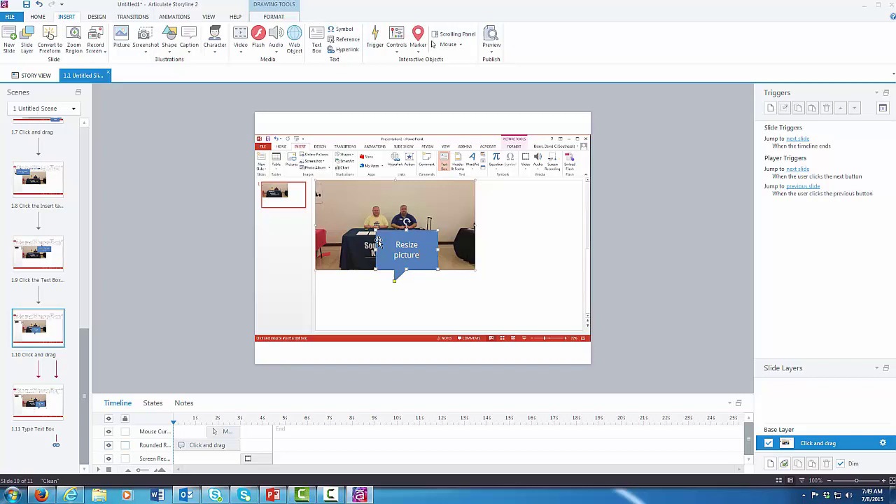
left_click(53, 409)
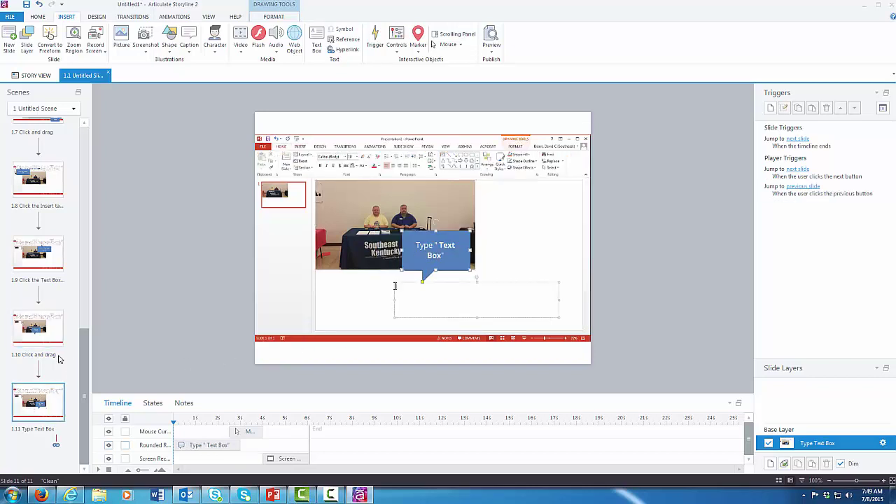
left_click(51, 334)
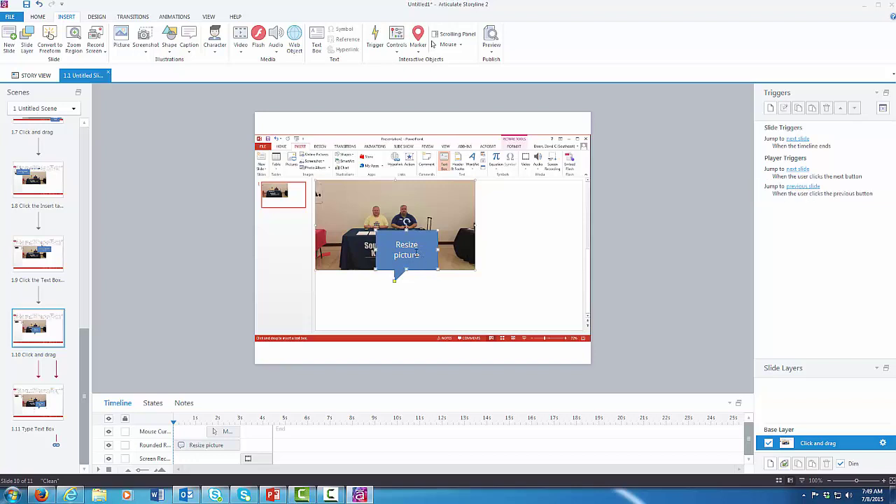
left_click(420, 250)
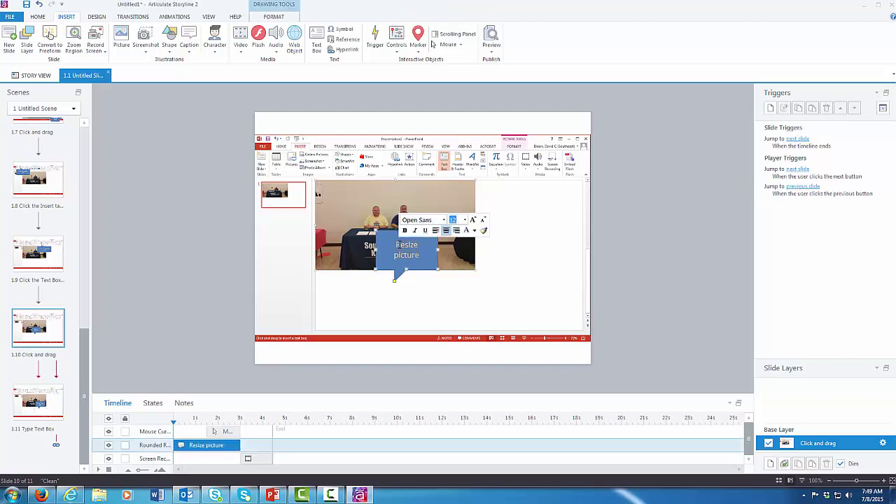
type("Size Textbook")
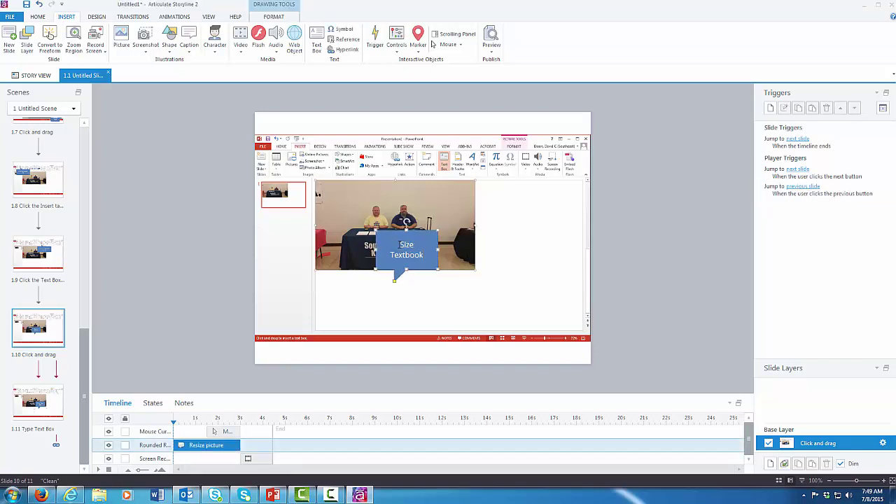
left_click(138, 133)
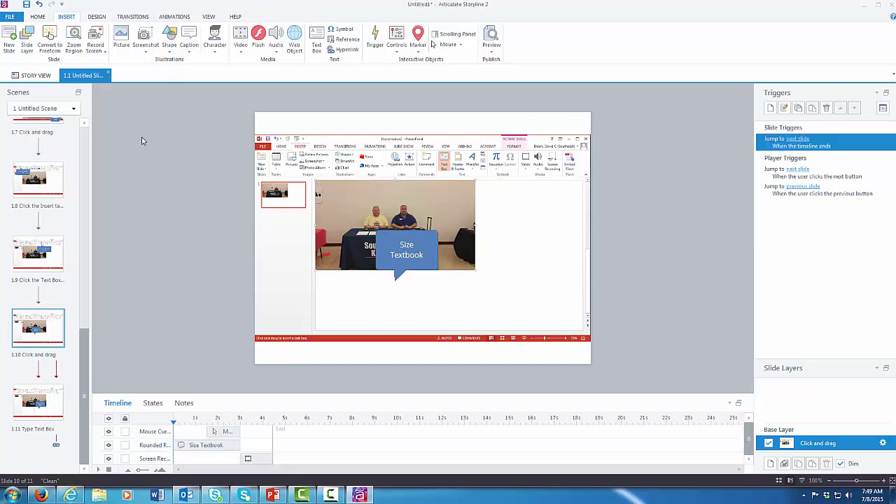
left_click(491, 42)
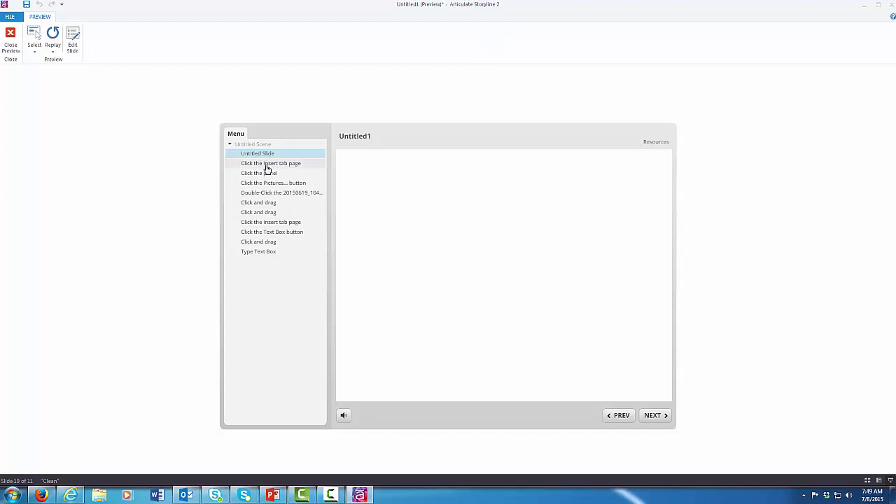
left_click(653, 415)
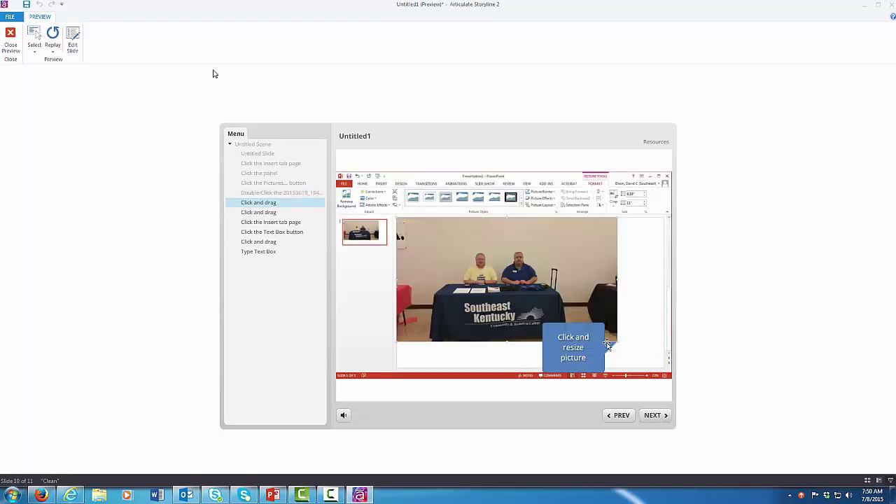
left_click(9, 46)
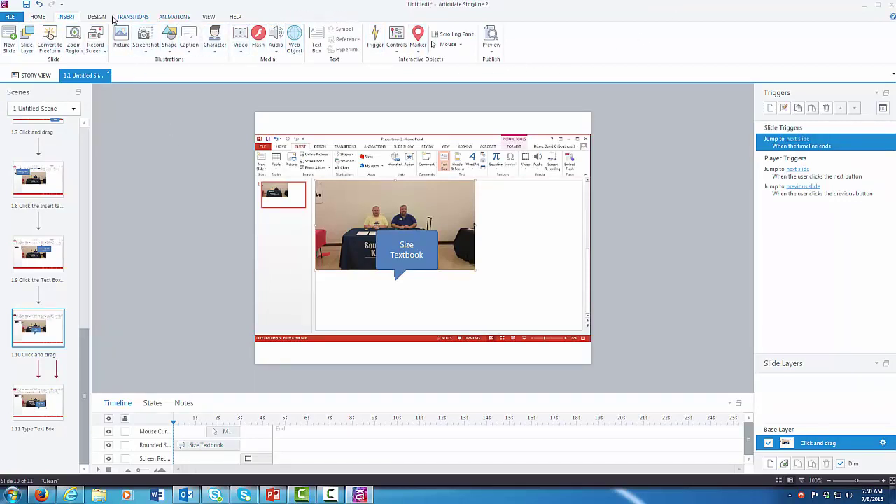
Step: Open Player Properties and untick the Resources tab under Features
left_click(38, 17)
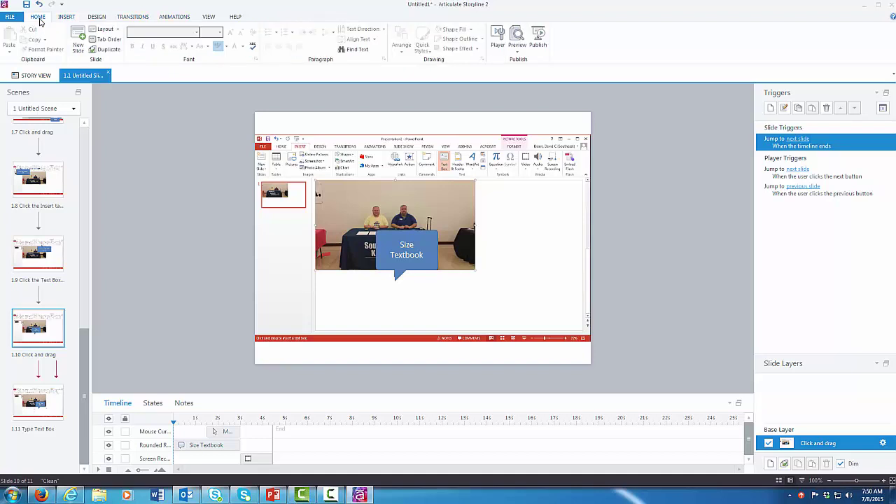
left_click(501, 38)
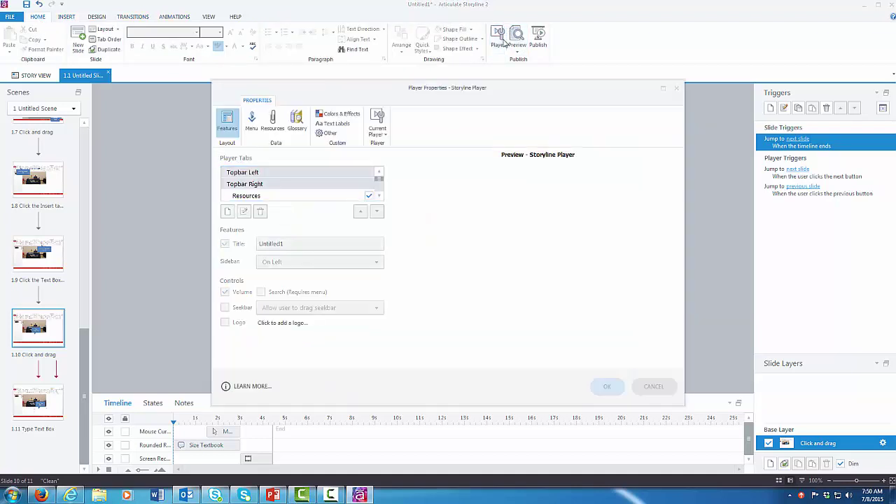
left_click(368, 197)
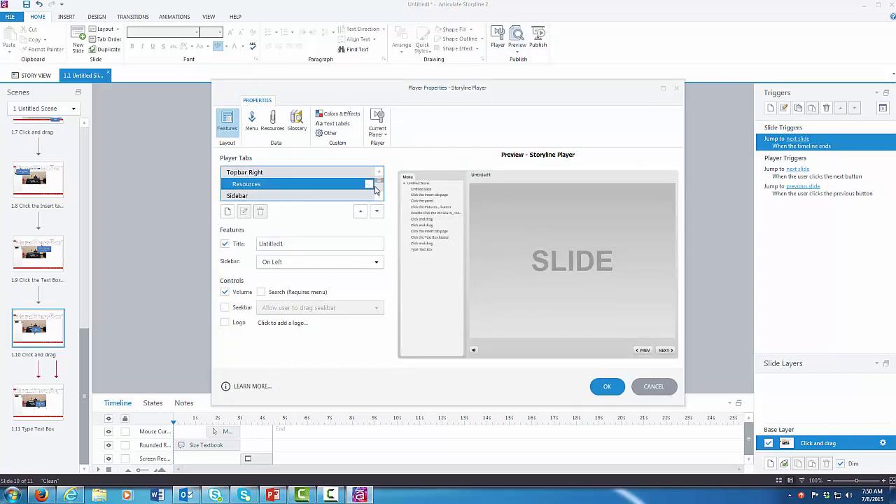
scroll(381, 201, "down", 1)
scroll(381, 201, "down", 2)
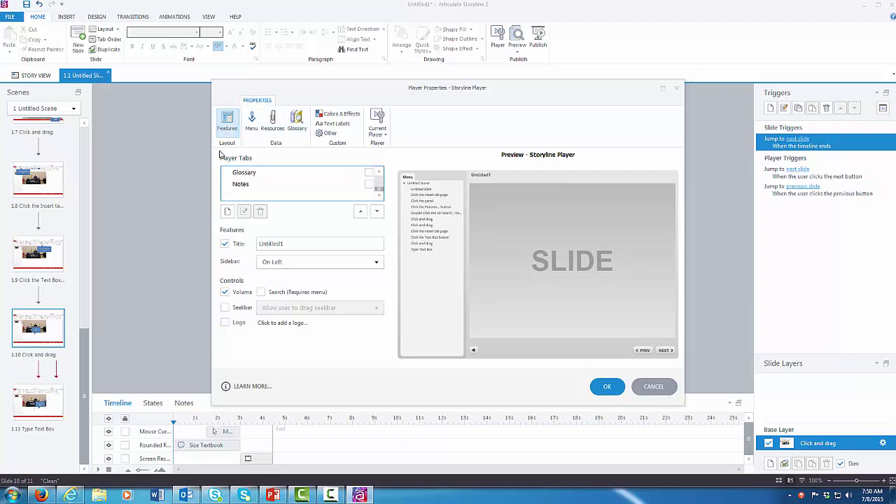
Step: Rename the 1.1 player menu entry to 'Lesson Objective'
left_click(254, 121)
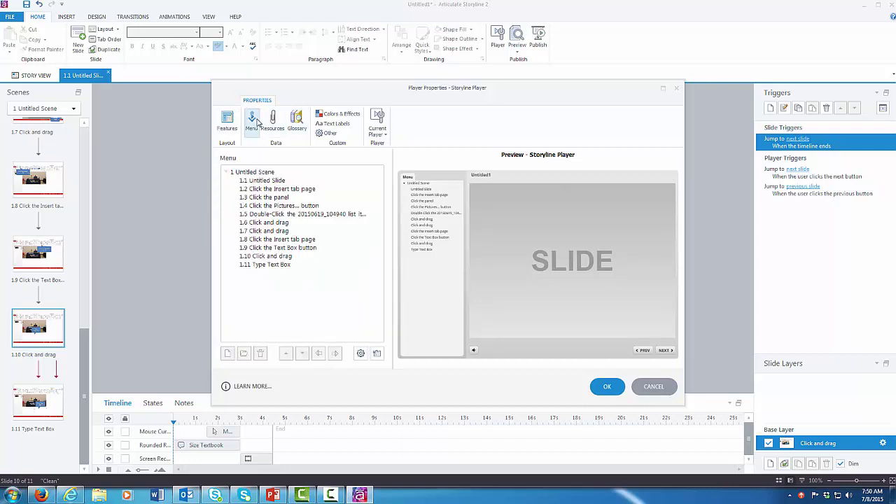
left_click(272, 181)
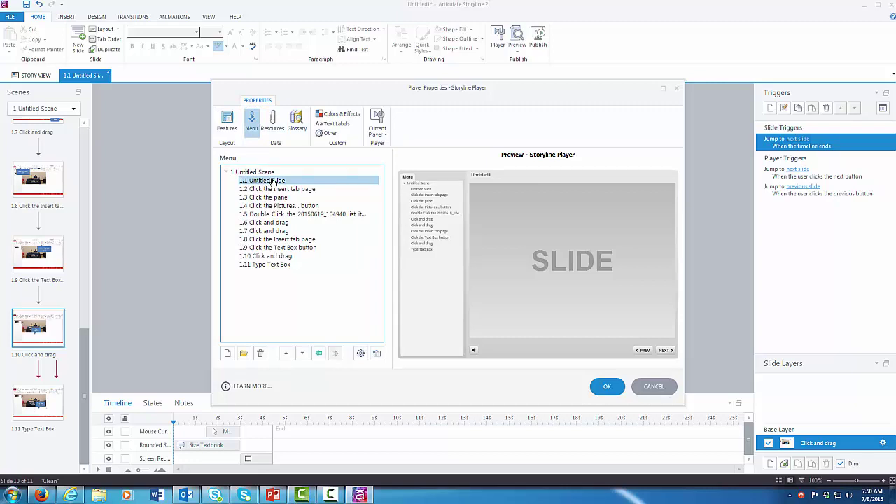
left_click(272, 181)
right_click(273, 180)
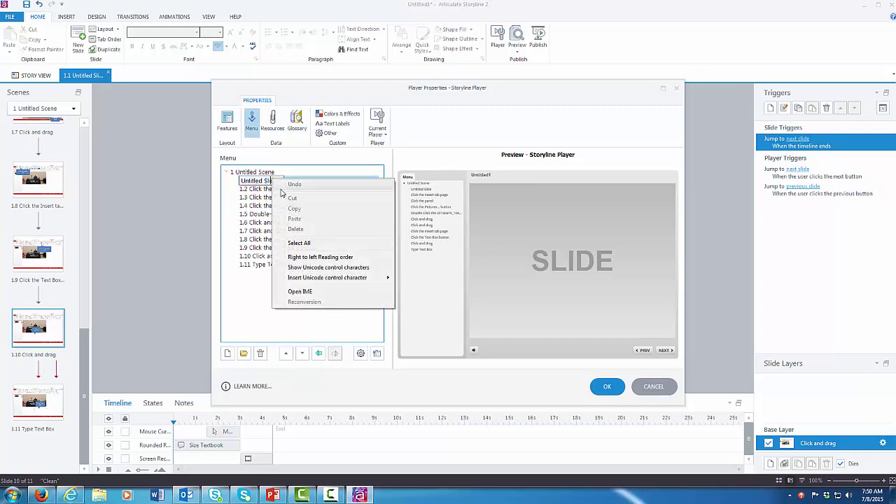
key("a")
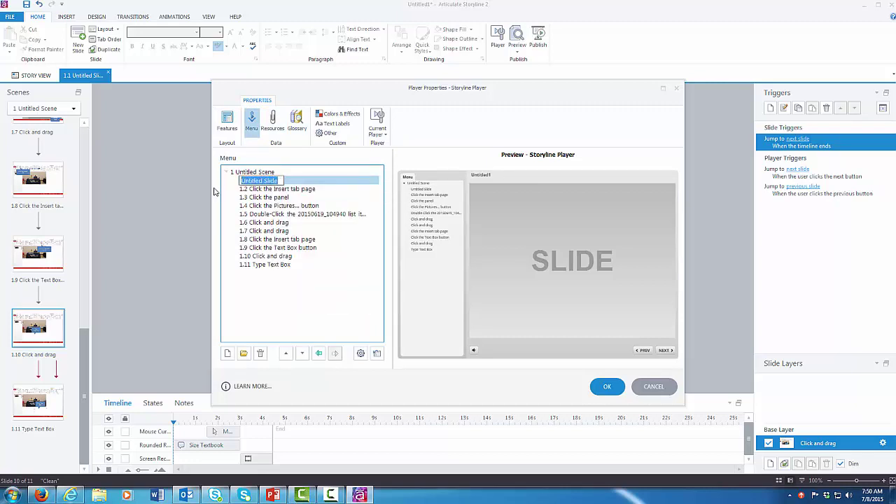
type("Lesson Objective")
Step: Rename menu entry 1.2 to 'Step 1'
left_click(313, 190)
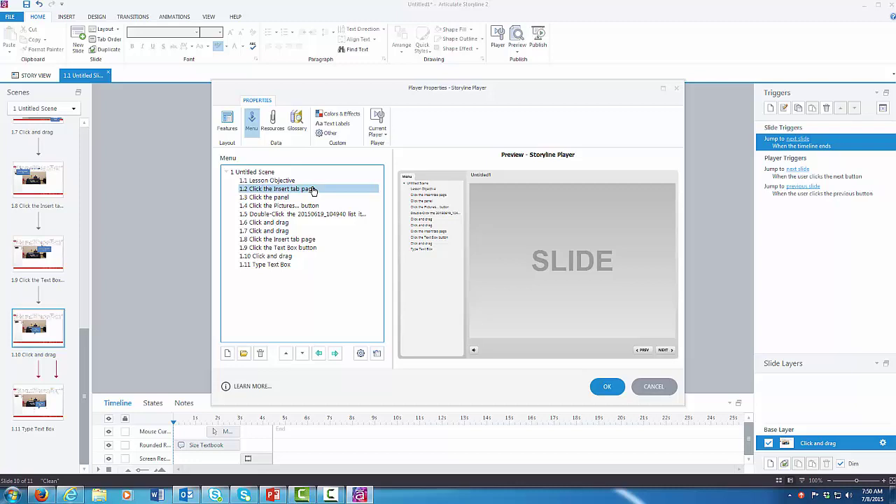
left_click(310, 190)
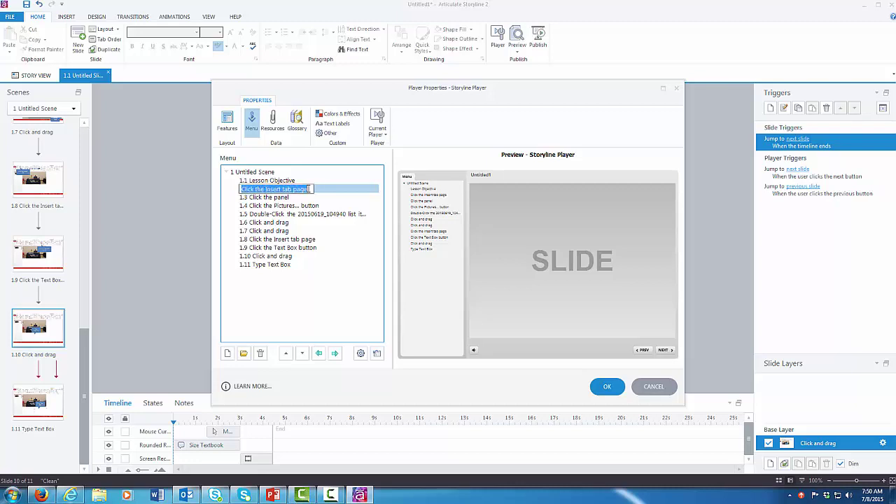
type("Step 1")
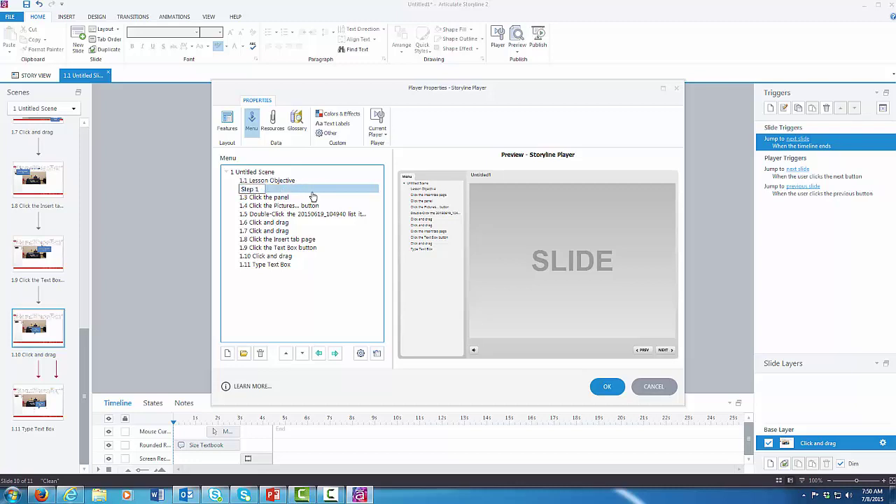
left_click(331, 318)
Step: Apply the Medium Blue player colour scheme, keep the Open Sans font, and open slide 1.10's Tab Order list
left_click(342, 117)
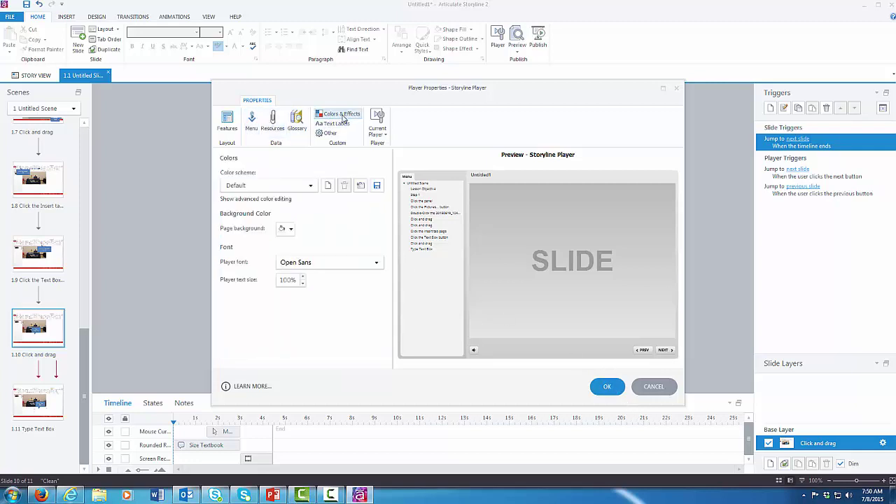
left_click(277, 186)
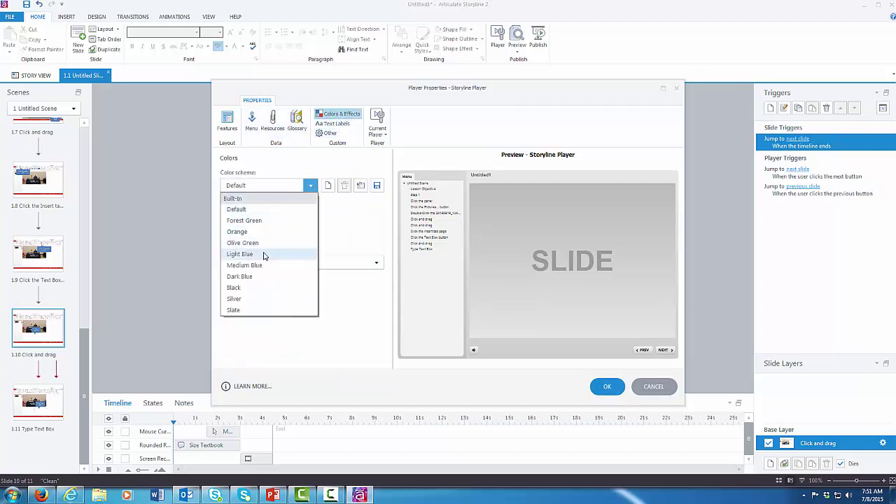
left_click(263, 254)
left_click(287, 185)
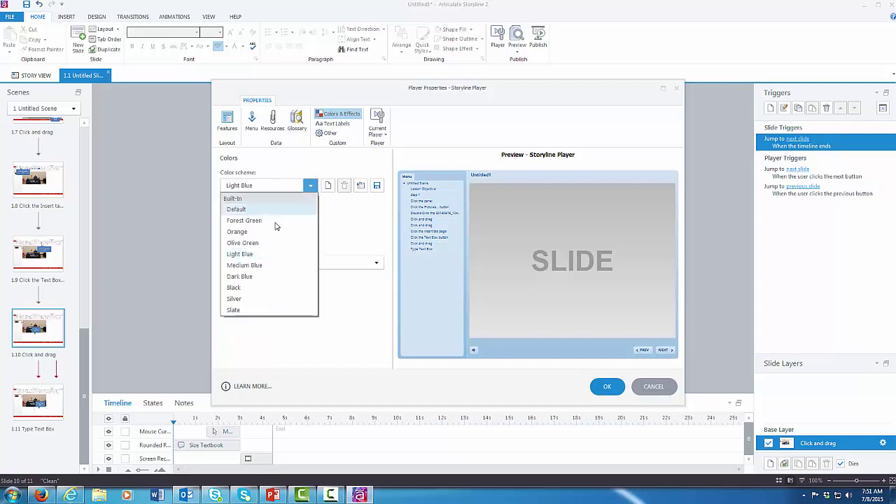
left_click(273, 266)
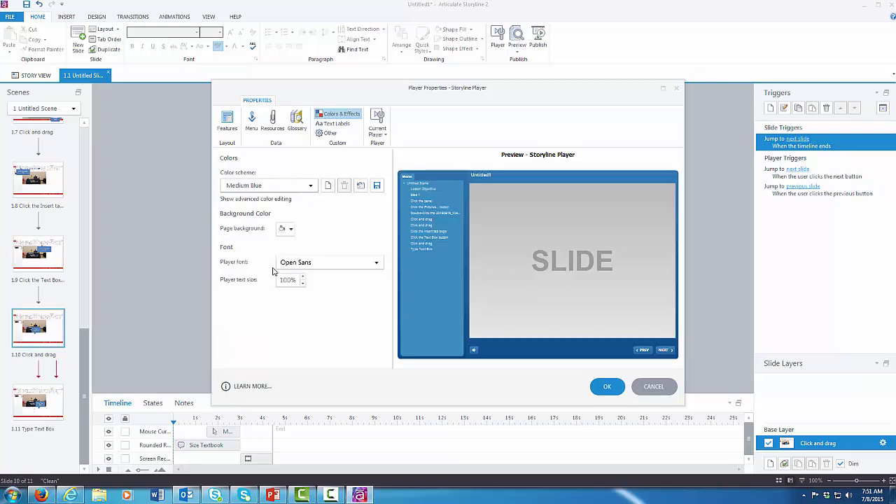
left_click(375, 264)
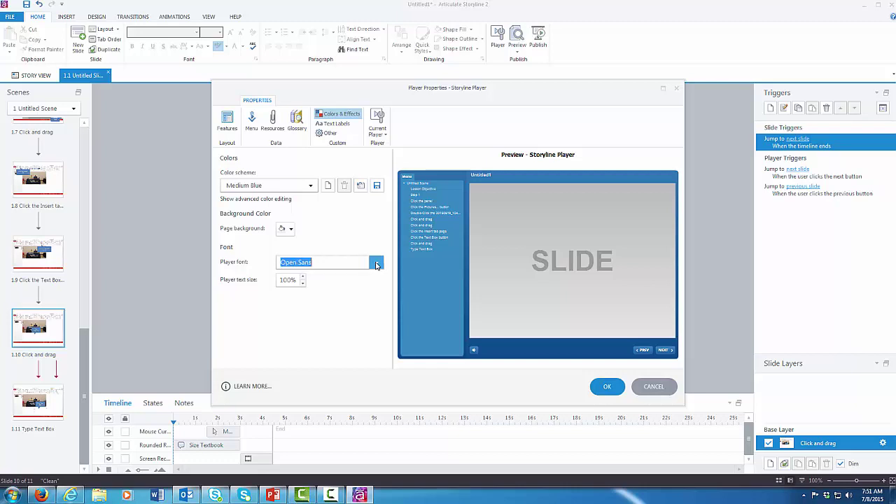
left_click(394, 217)
left_click(607, 386)
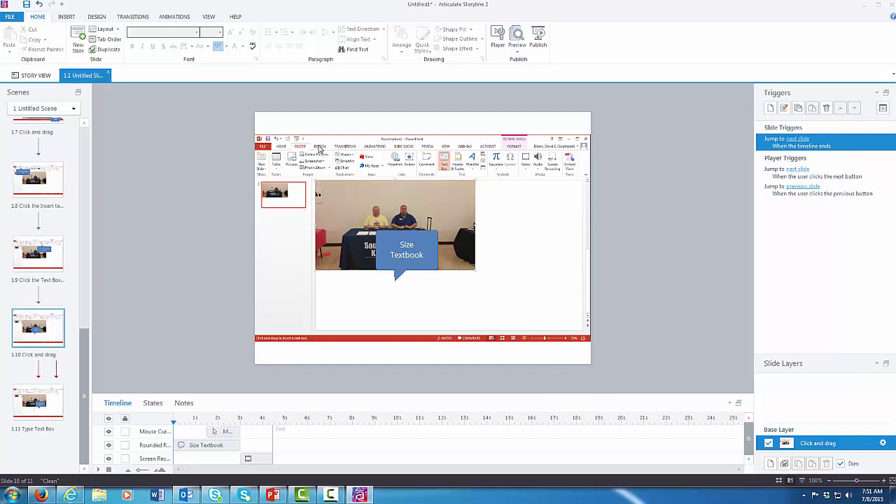
left_click(105, 39)
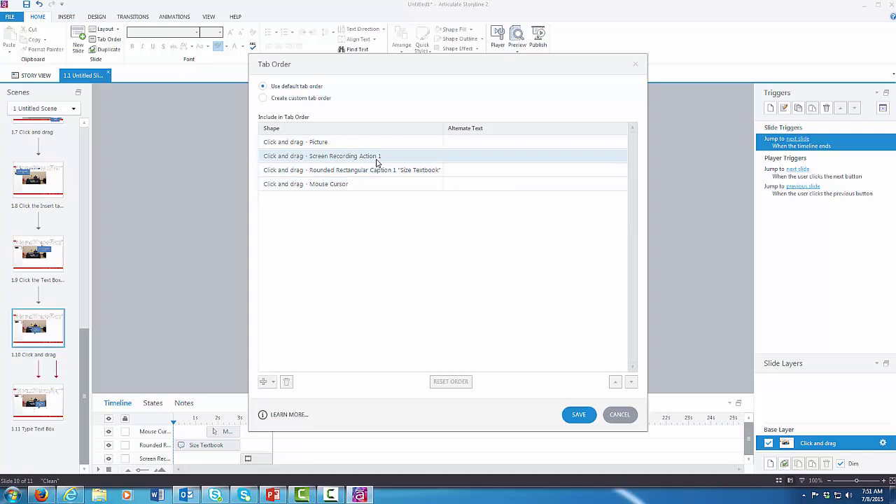
Step: Give slide 1.10's picture the alt text 'Microsoft PowerPoint Backdrop or Screen Recording', then go to slide 1.11
left_click(499, 142)
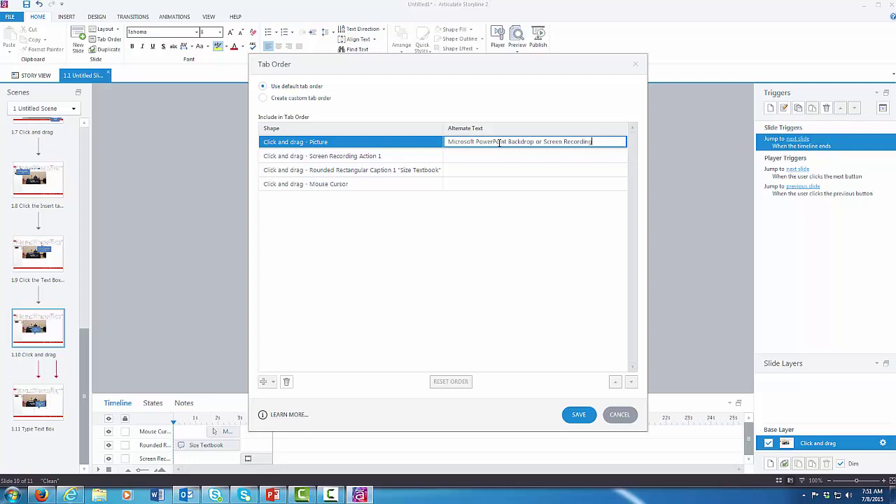
left_click(570, 418)
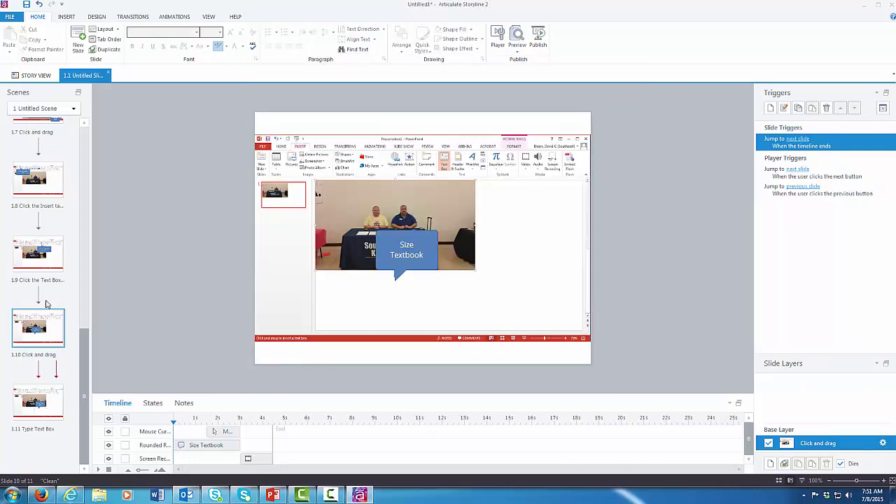
left_click(46, 410)
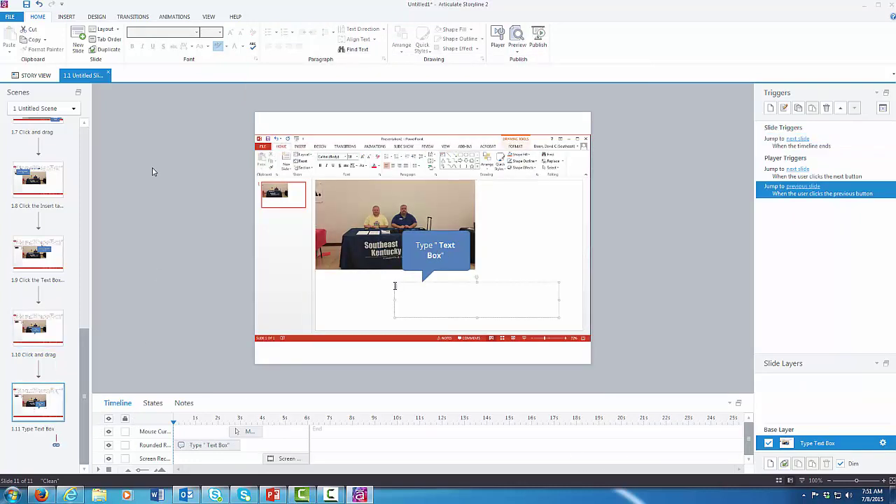
Step: Insert the desktop screen recording as a Test mode scene, then cancel deleting its first slide
left_click(68, 19)
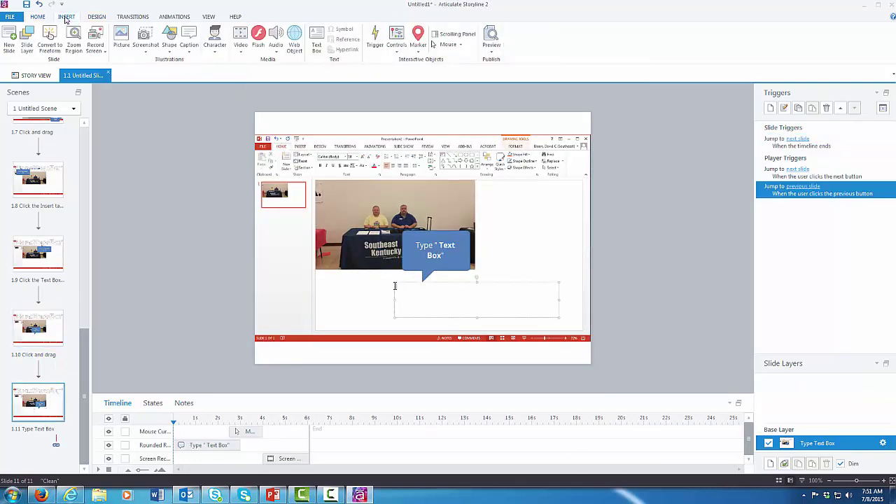
left_click(91, 50)
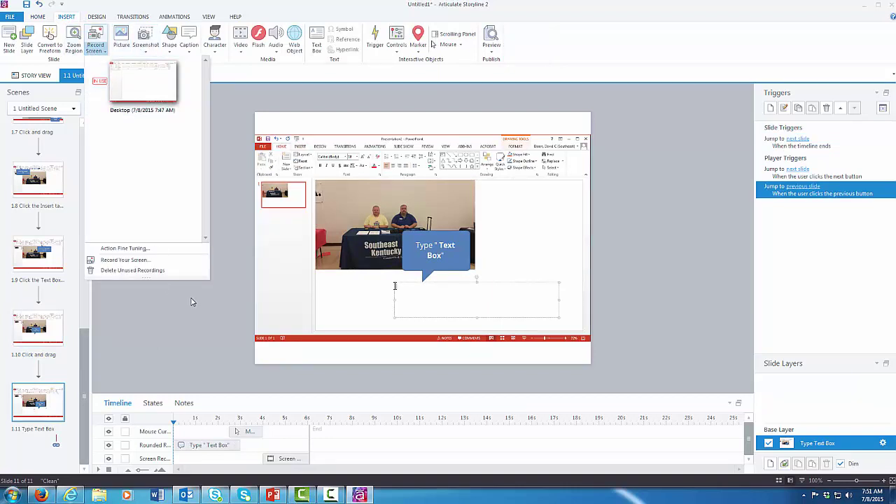
left_click(164, 85)
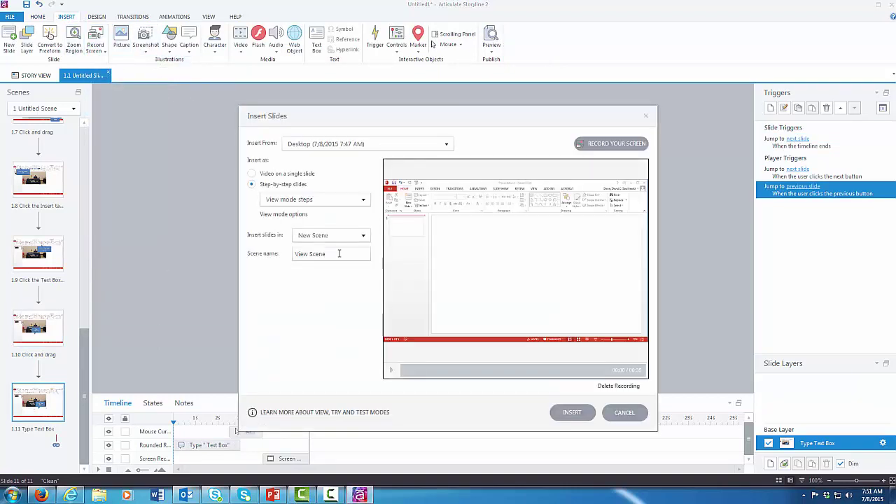
left_click(346, 204)
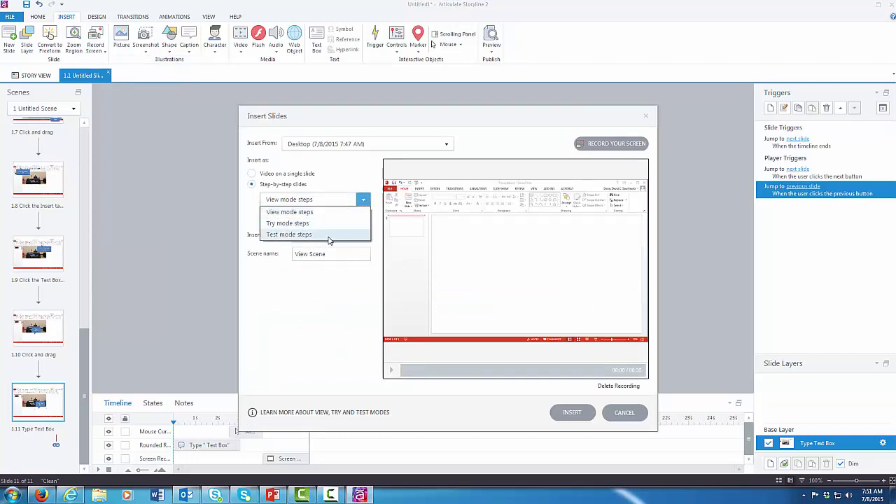
left_click(329, 238)
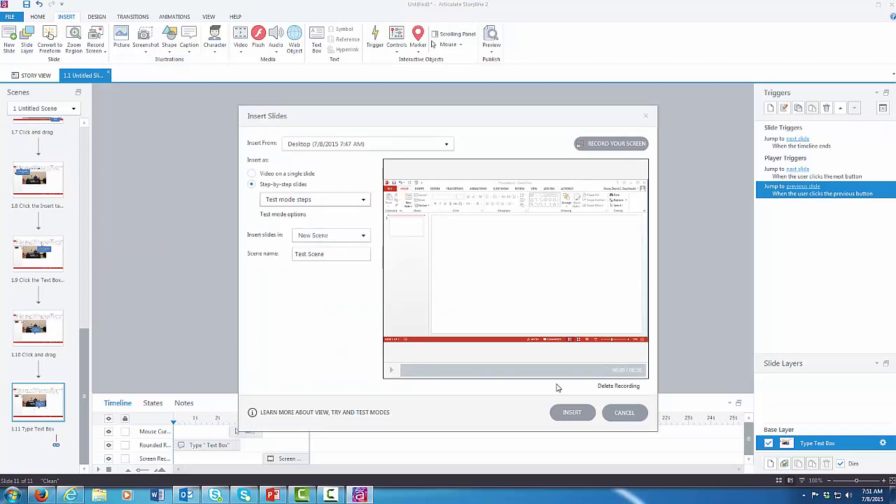
left_click(572, 412)
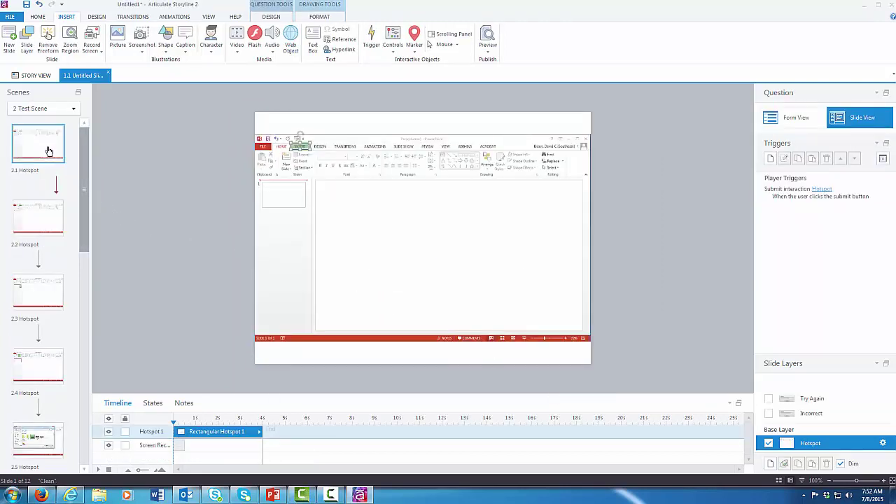
key("Delete")
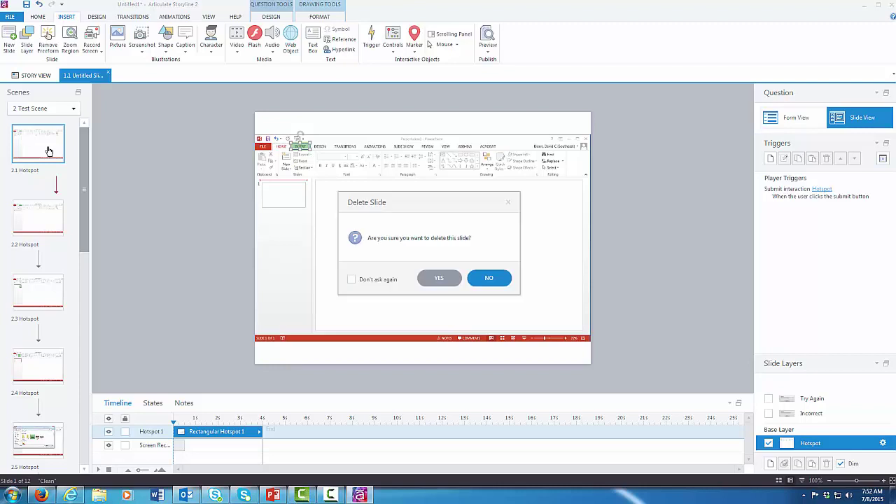
left_click(439, 277)
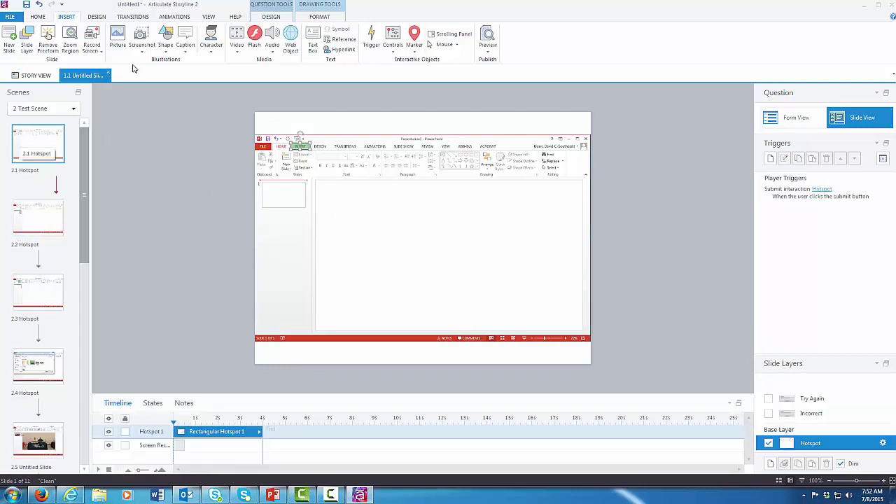
Step: Preview the project and answer the first Test Scene hotspot correctly on the Insert tab
left_click(492, 39)
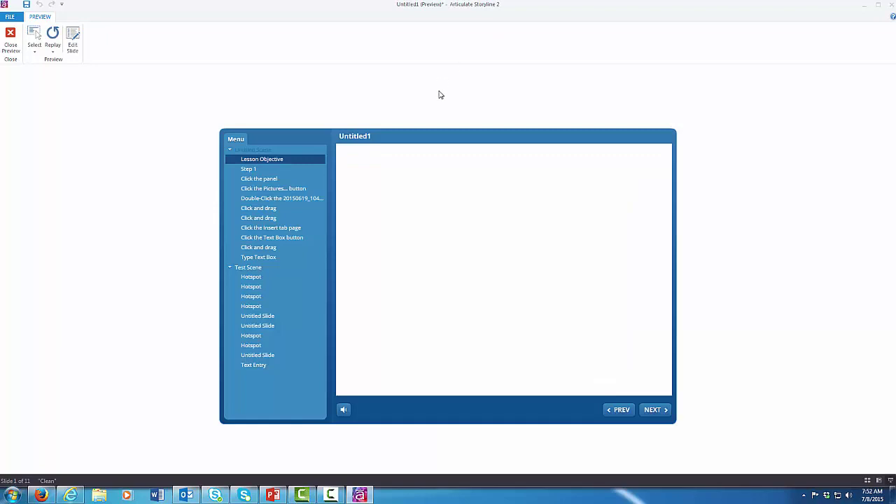
left_click(254, 280)
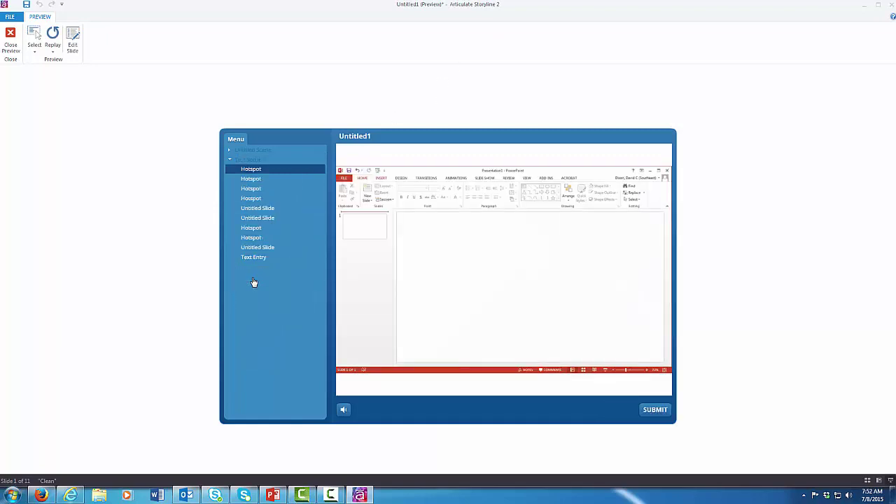
left_click(384, 181)
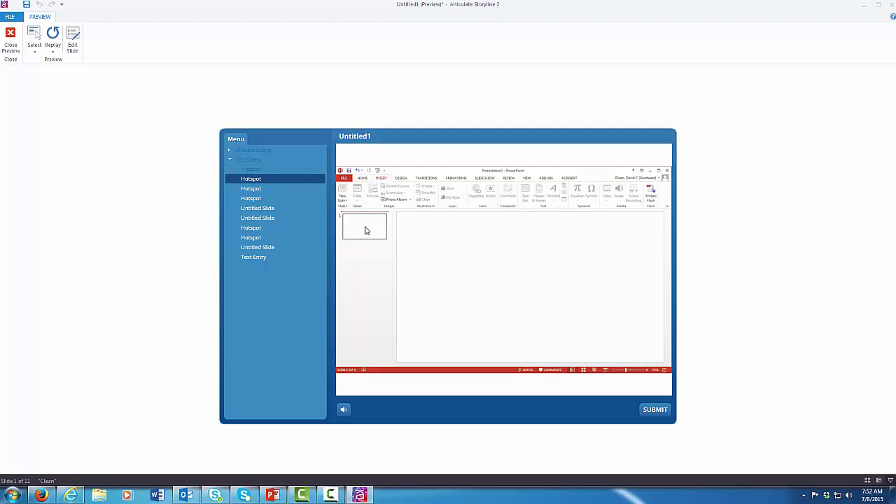
Step: Try five wrong spots, retrying after each Incorrect message, then advance to the next question
left_click(365, 230)
left_click(490, 302)
left_click(367, 232)
left_click(510, 305)
left_click(384, 180)
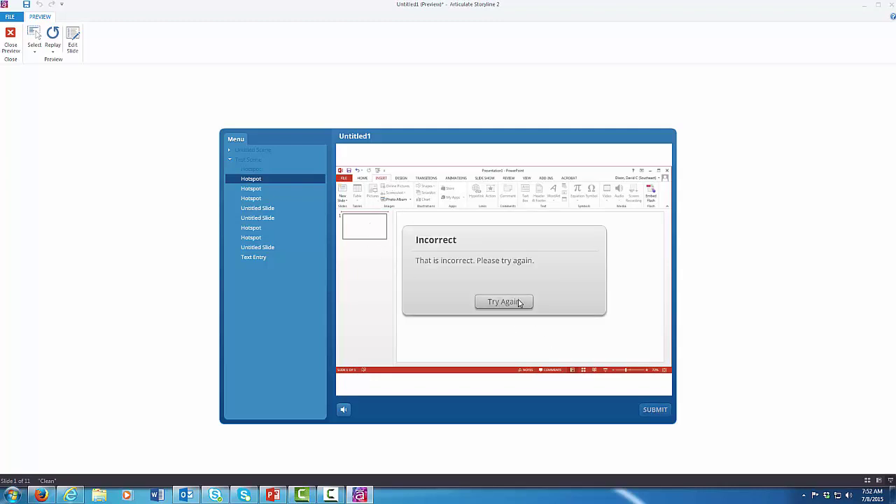
left_click(520, 302)
left_click(486, 277)
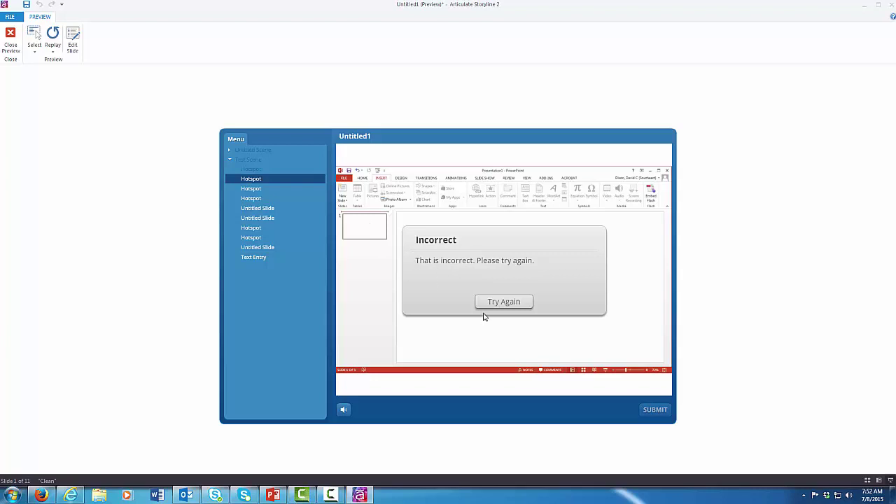
left_click(493, 305)
left_click(364, 223)
left_click(496, 304)
left_click(256, 189)
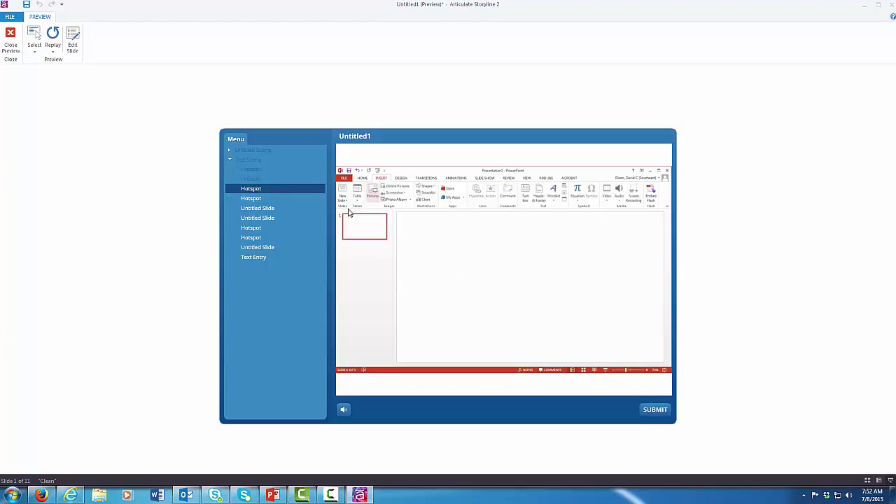
Step: Answer the Pictures, Insert Picture and Text Box hotspots, with one wrong attempt along the way
left_click(380, 193)
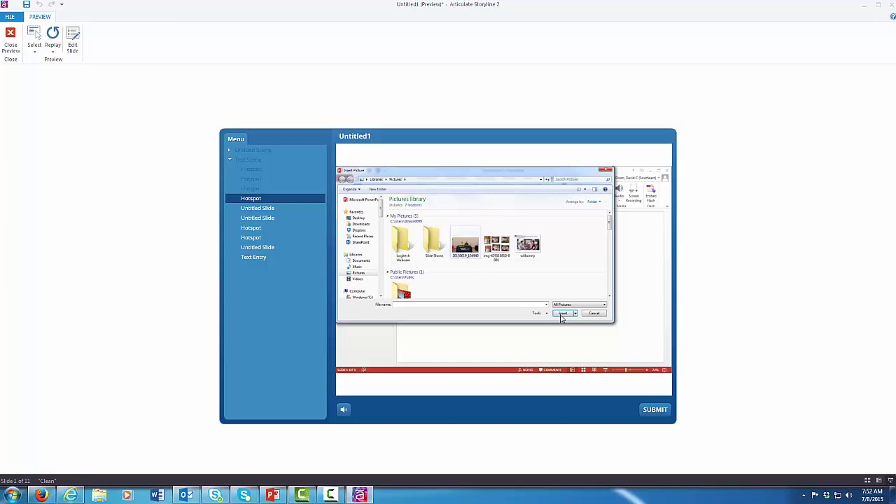
left_click(473, 249)
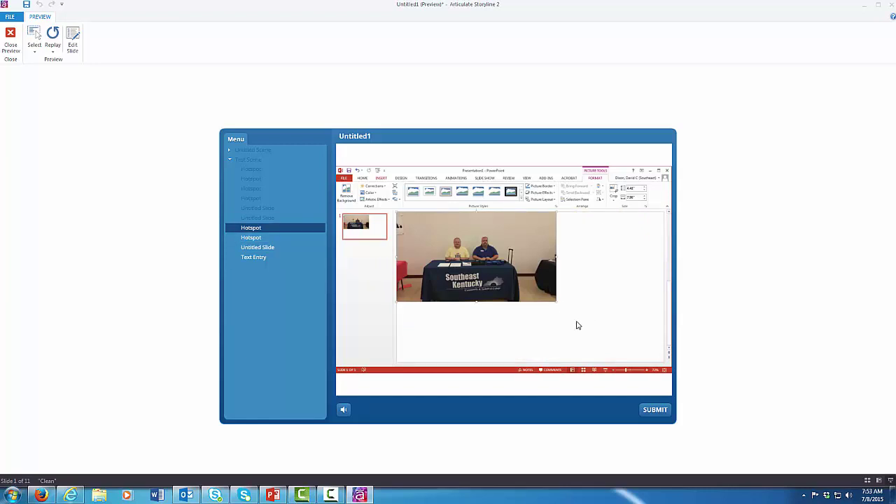
left_click(578, 325)
left_click(516, 302)
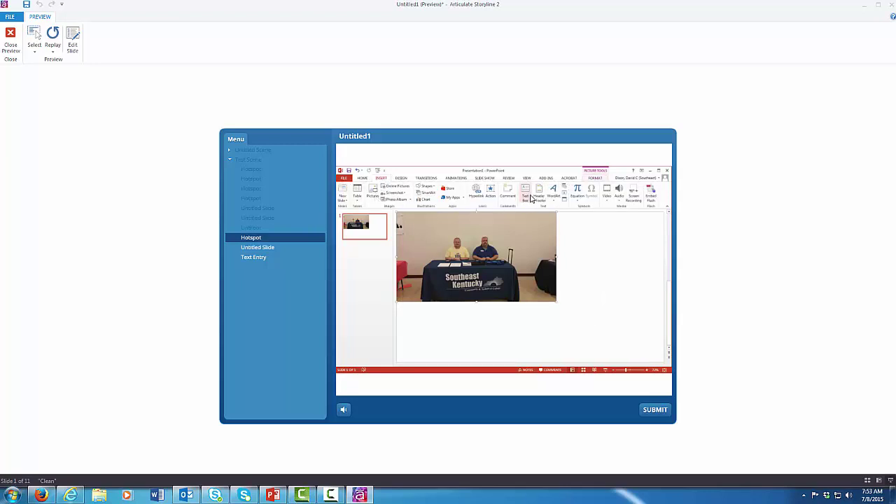
left_click(528, 197)
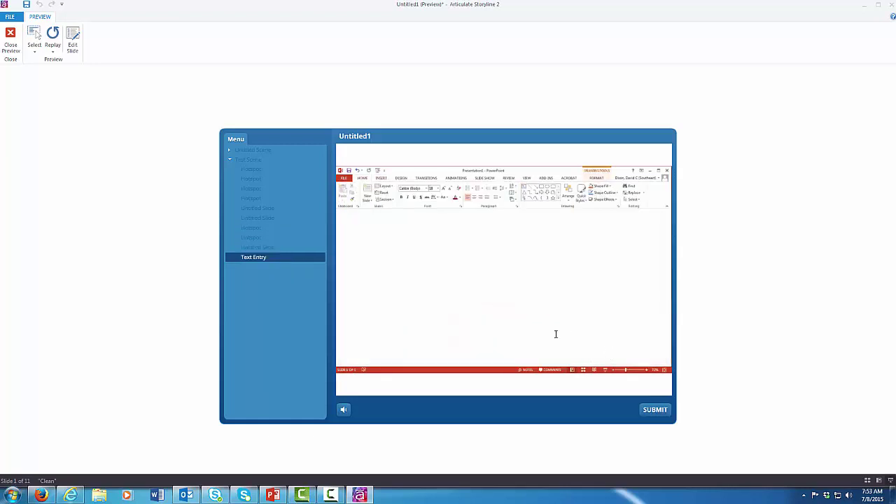
Step: Enter 'Text box' as the text entry answer and submit it to finish the test
type("TExt")
key("BackSpace")
key("BackSpace")
key("BackSpace")
type("ext box")
key("Return")
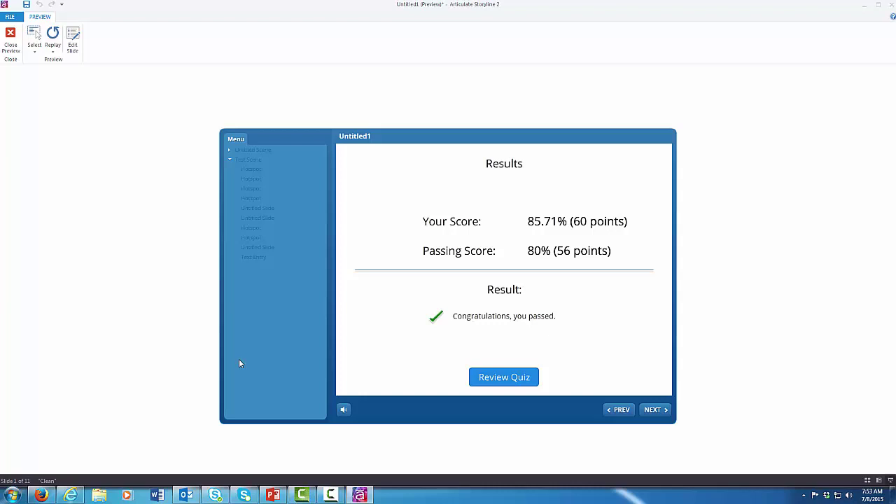
Step: Close the preview and review Test Scene slides 2.1 through 2.9 one by one
left_click(4, 53)
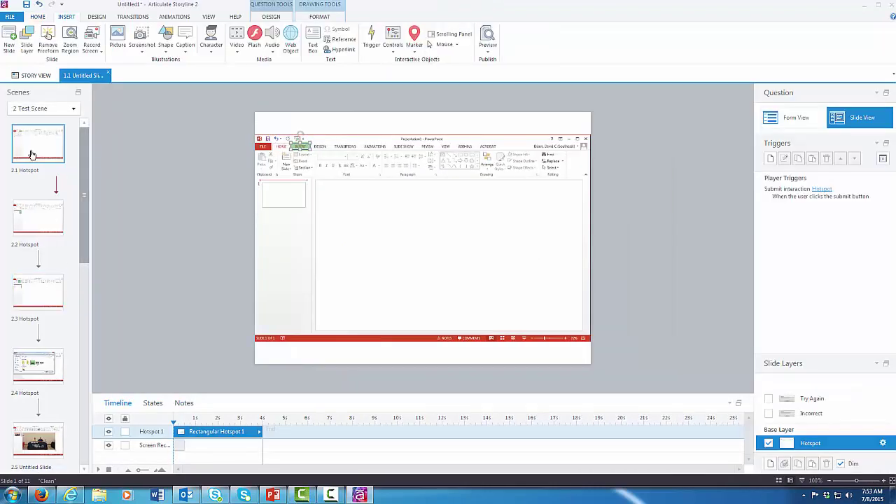
left_click(42, 223)
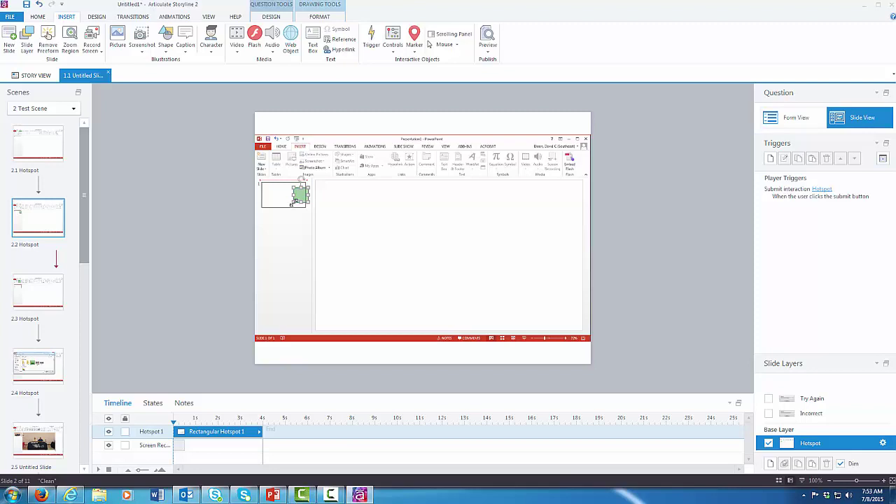
left_click(26, 149)
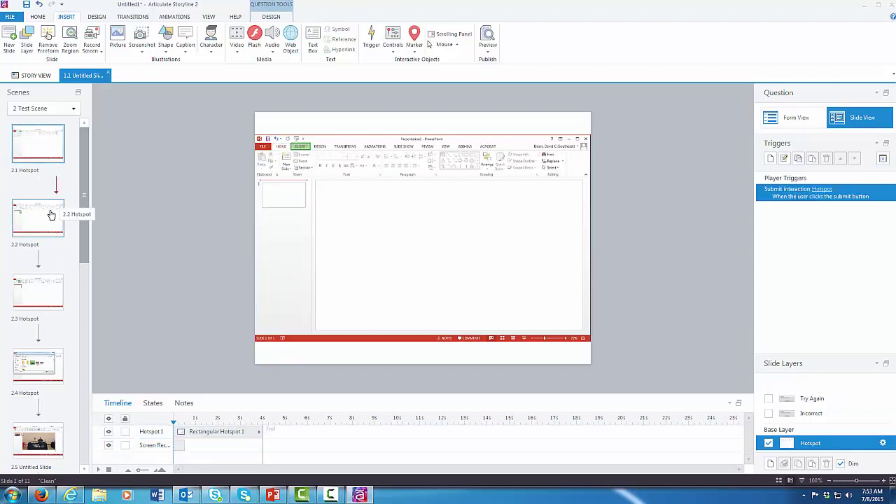
key("Down")
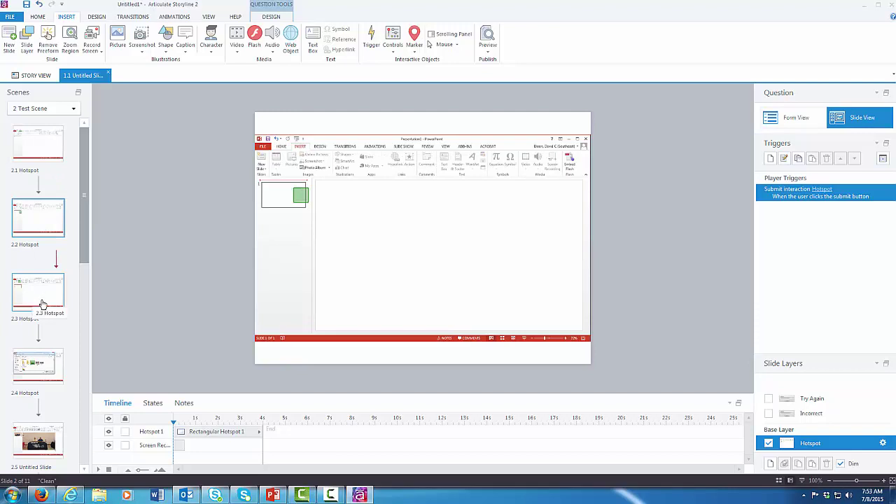
left_click(42, 305)
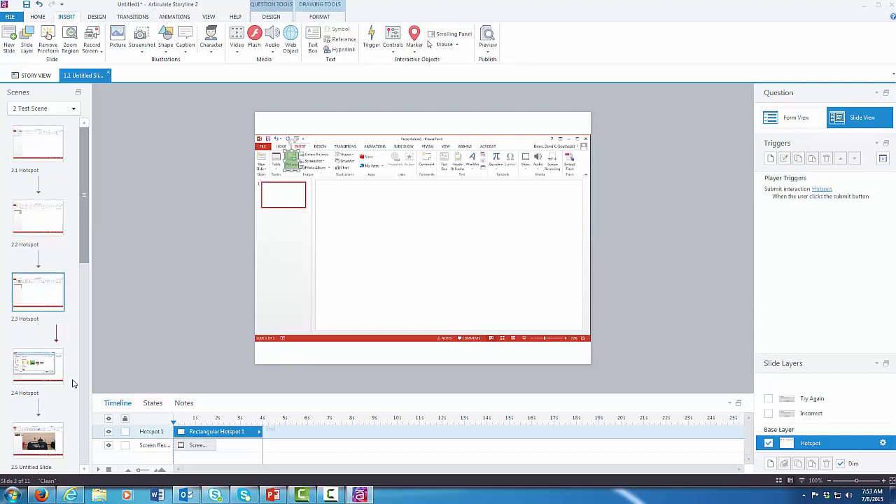
left_click(54, 368)
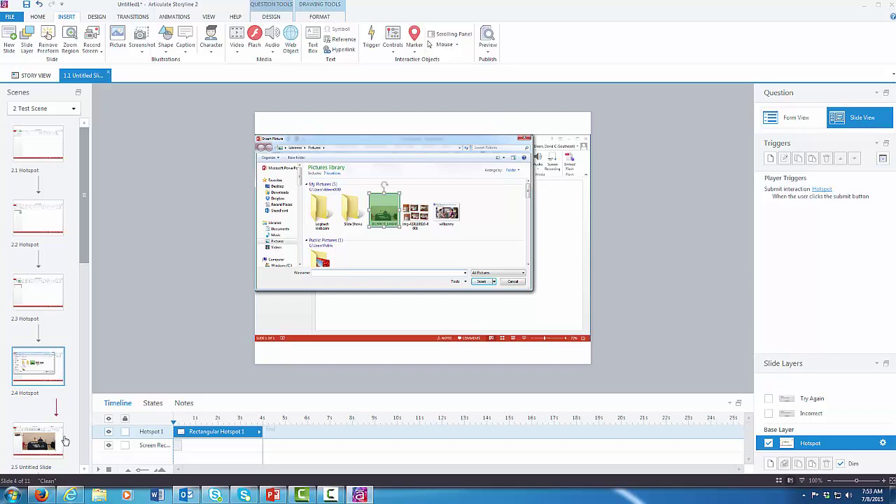
left_click(36, 441)
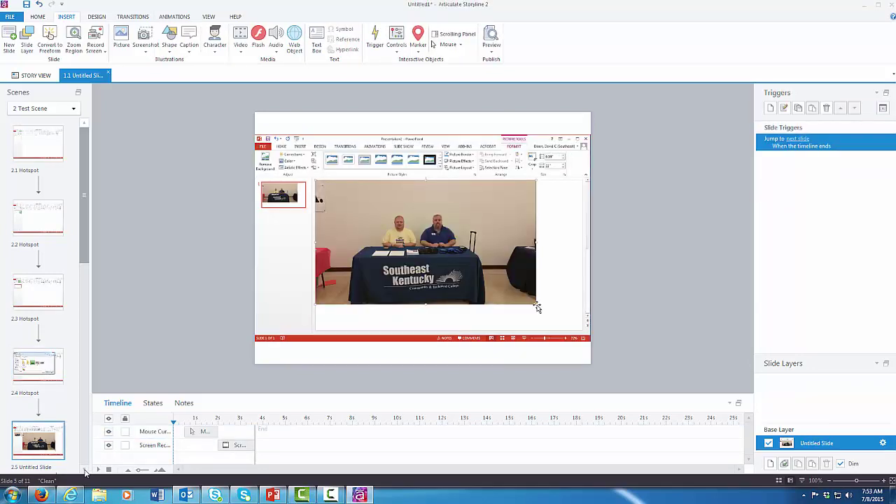
scroll(82, 467, "down", 3)
left_click(37, 396)
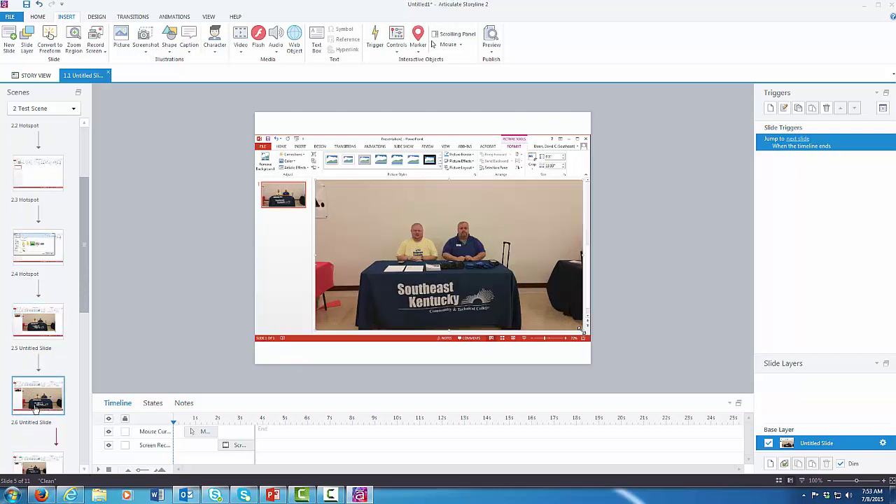
left_click(54, 462)
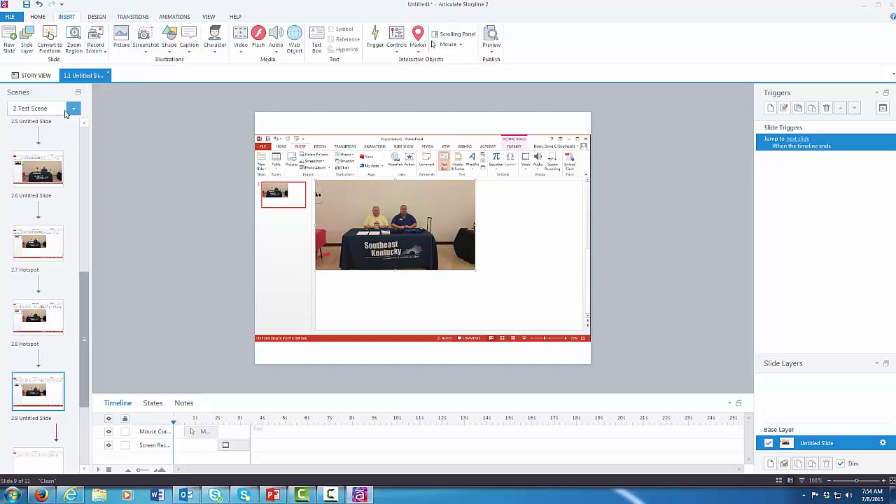
Step: Switch to 1 Untitled Scene and view slides 1.2, 1.3 and 1.4 (Pictures button step)
left_click(73, 108)
left_click(39, 132)
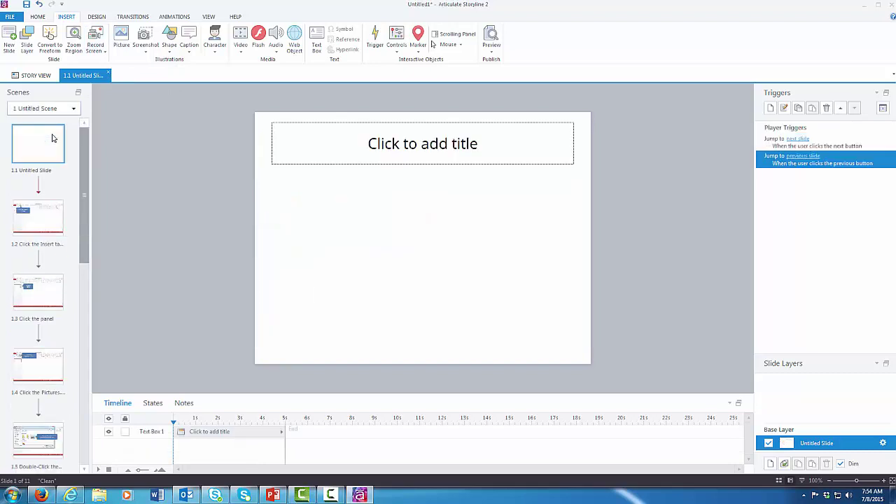
left_click(30, 226)
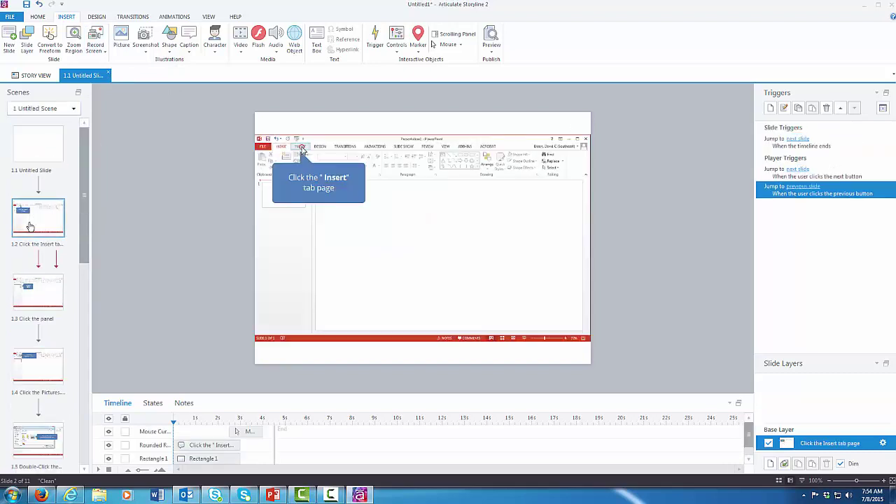
left_click(32, 301)
left_click(34, 365)
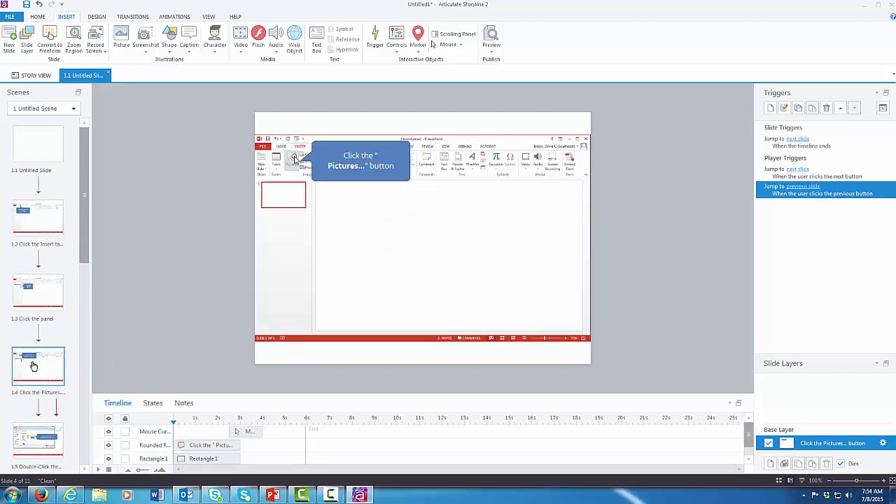